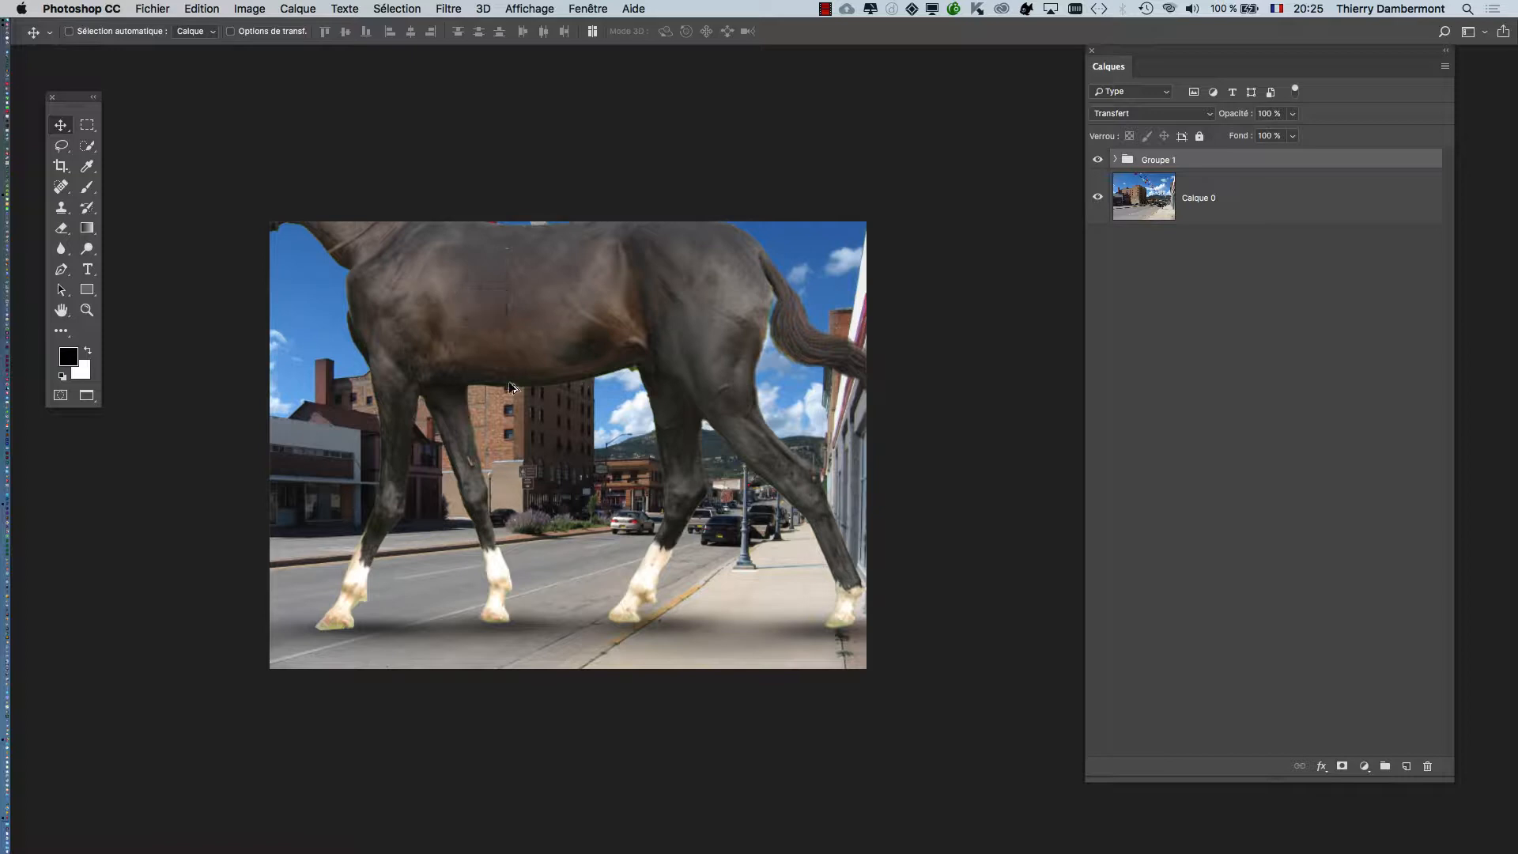
{"action": "scroll", "coordinate": [543, 361], "scroll_direction": "down", "scroll_amount": 2}
{"action": "scroll", "coordinate": [546, 368], "scroll_direction": "down", "scroll_amount": 5}
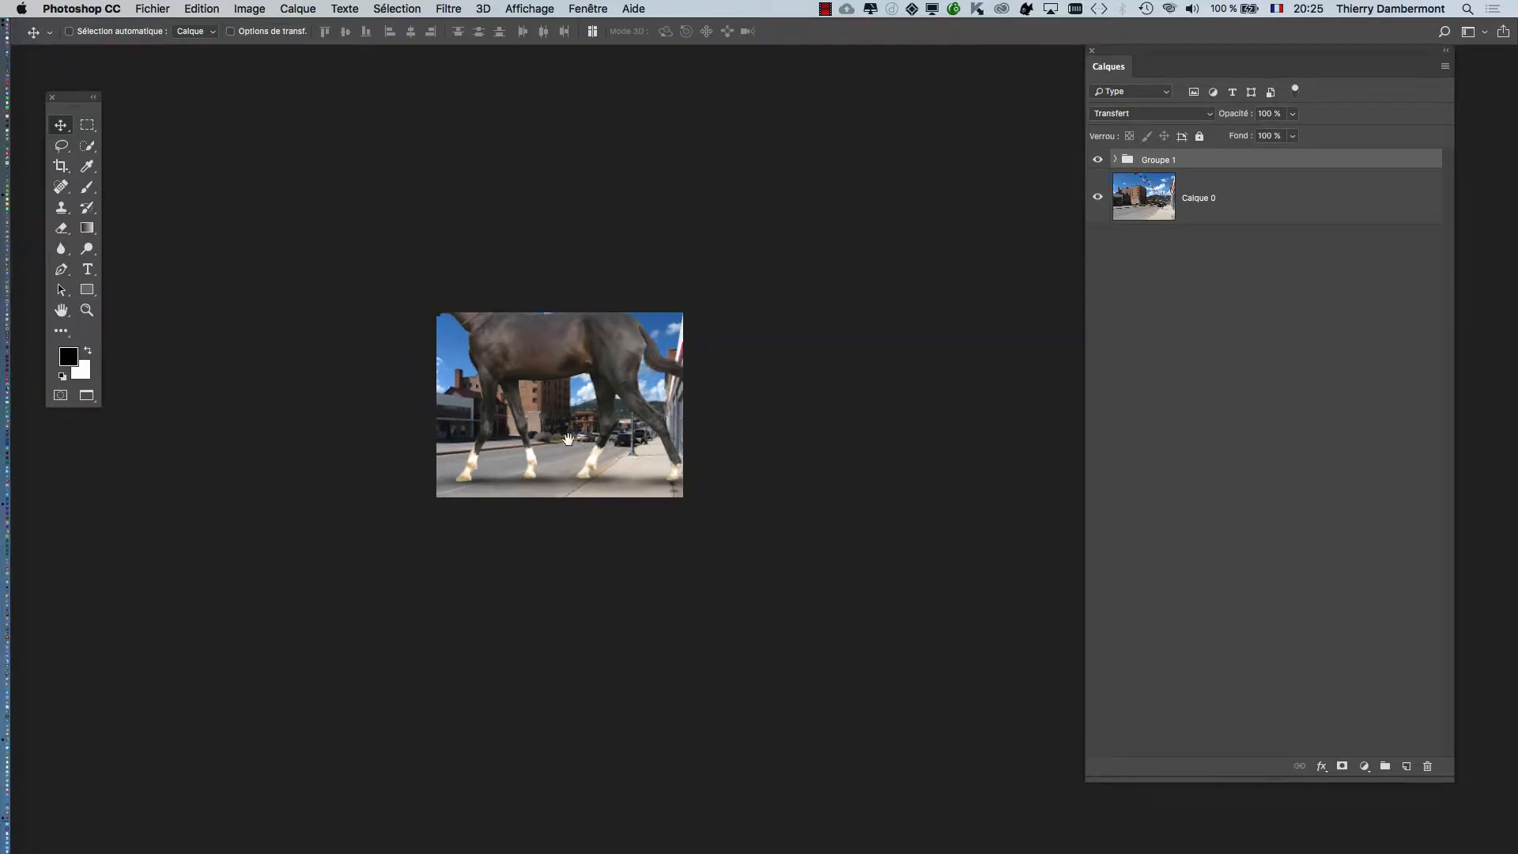
{"action": "left_click_drag", "start_coordinate": [569, 439], "coordinate": [590, 482]}
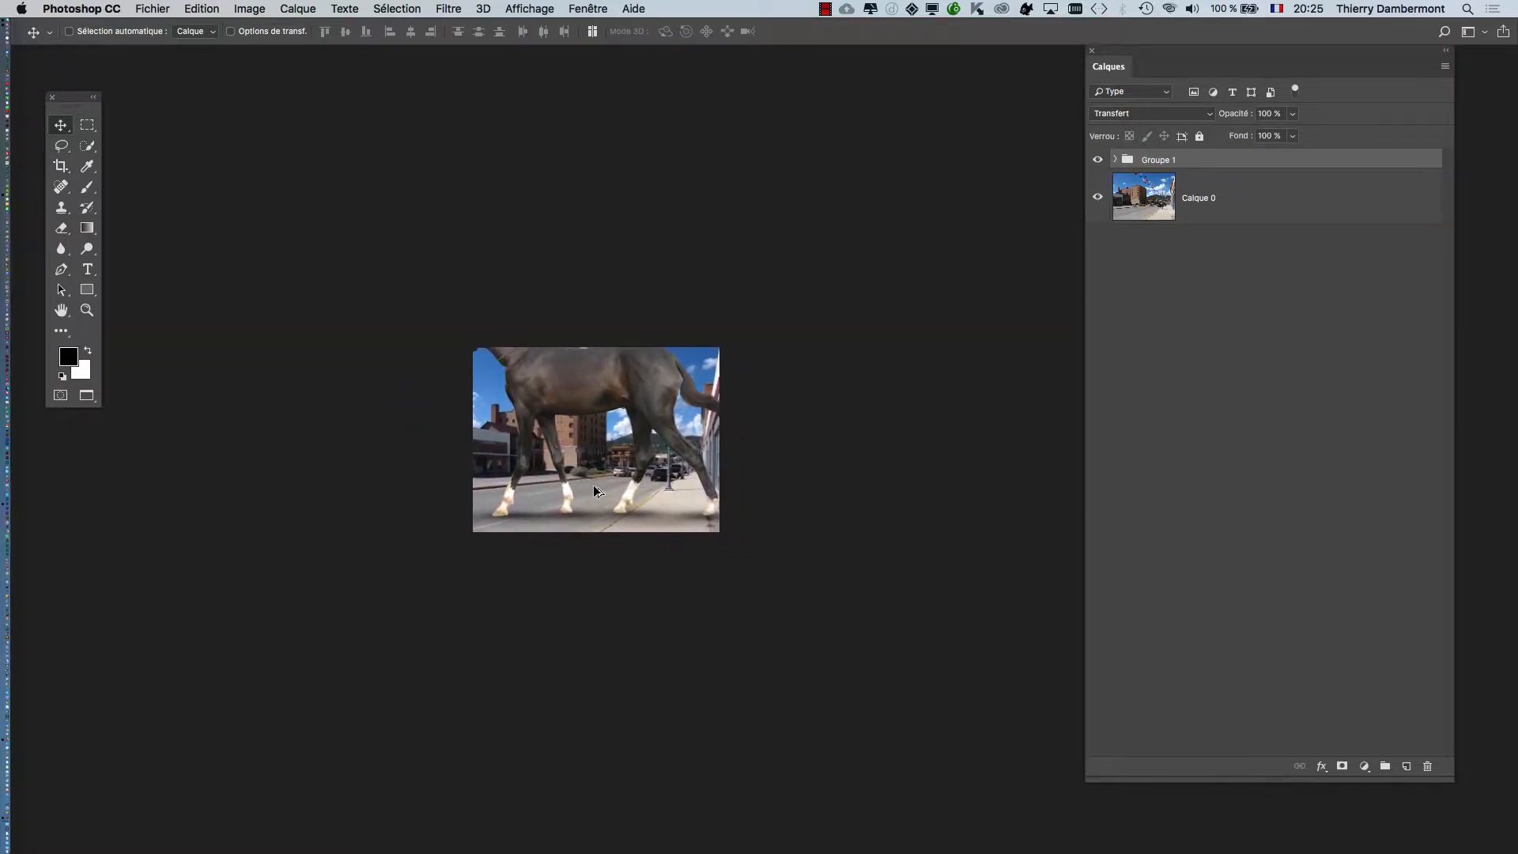
{"action": "scroll", "coordinate": [591, 484], "scroll_direction": "down", "scroll_amount": 1}
{"action": "left_click_drag", "start_coordinate": [61, 166], "coordinate": [97, 167]}
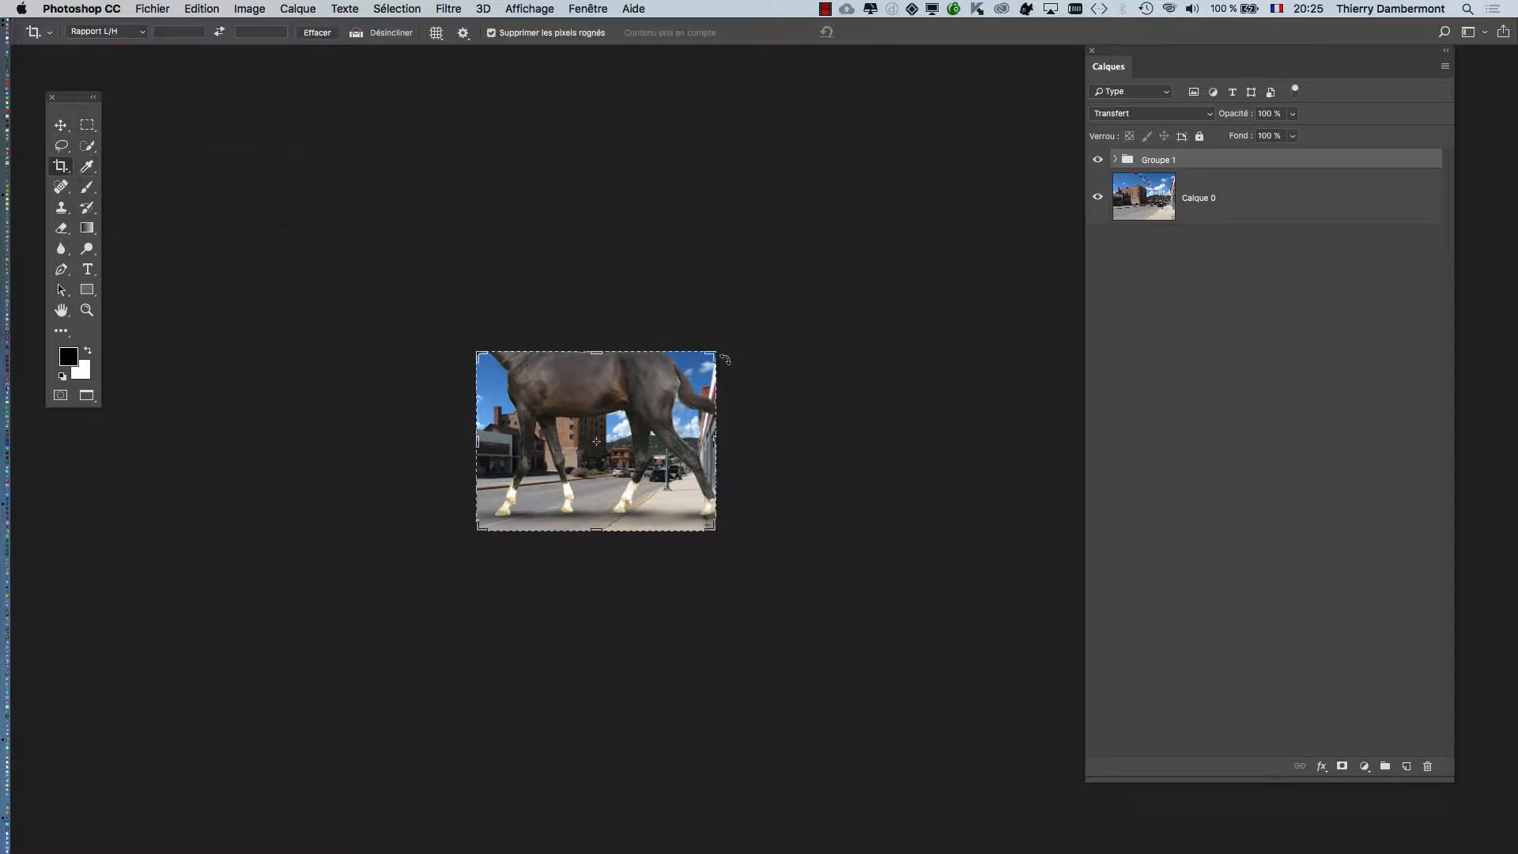
{"action": "left_click_drag", "start_coordinate": [710, 355], "coordinate": [847, 237]}
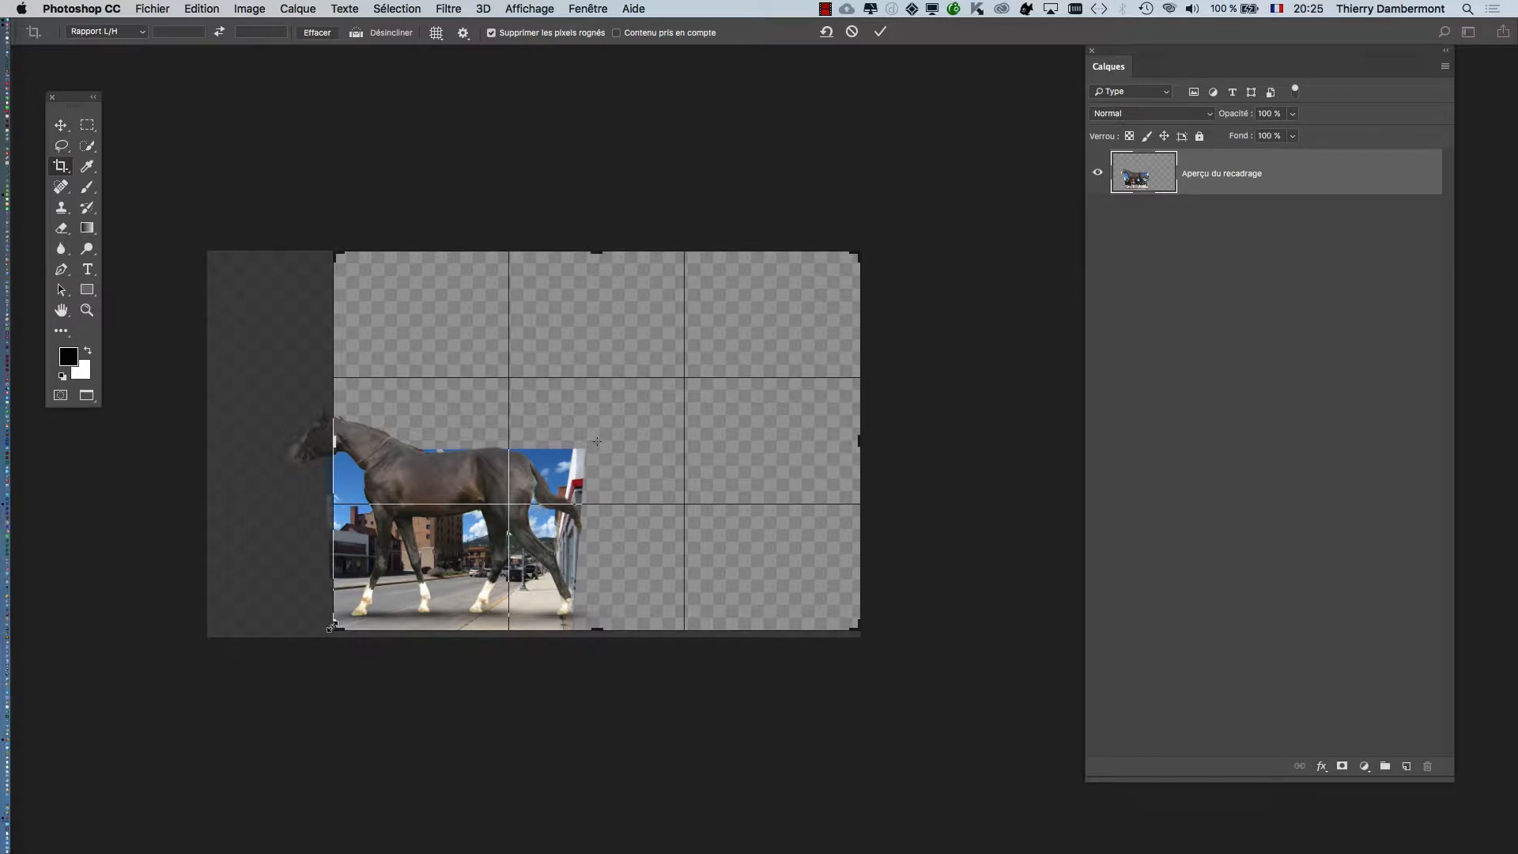
{"action": "key", "text": "super+z"}
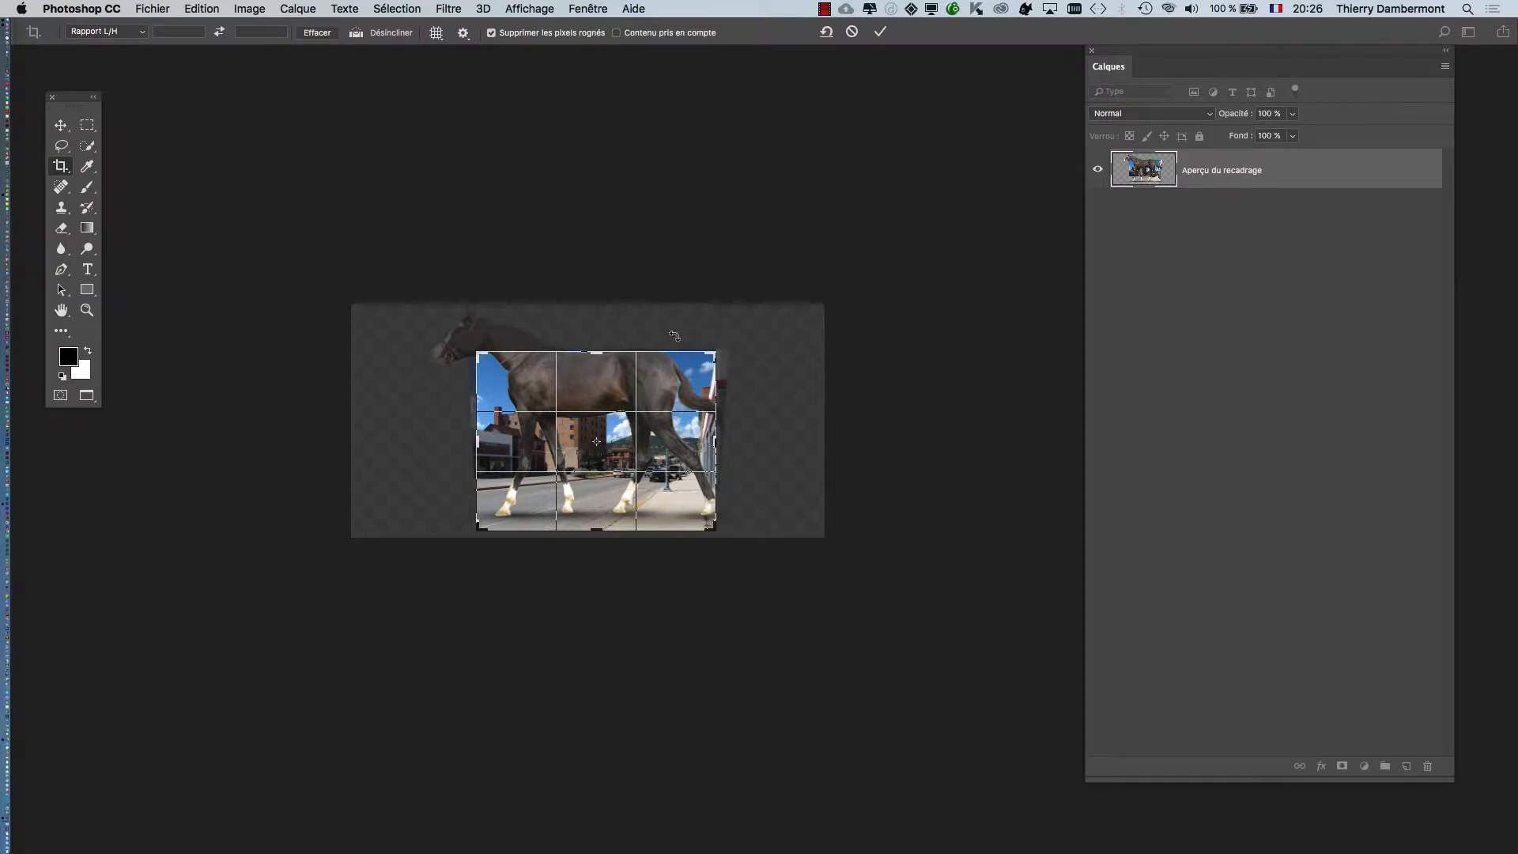
{"action": "key", "text": "Return"}
{"action": "left_click", "coordinate": [61, 129]}
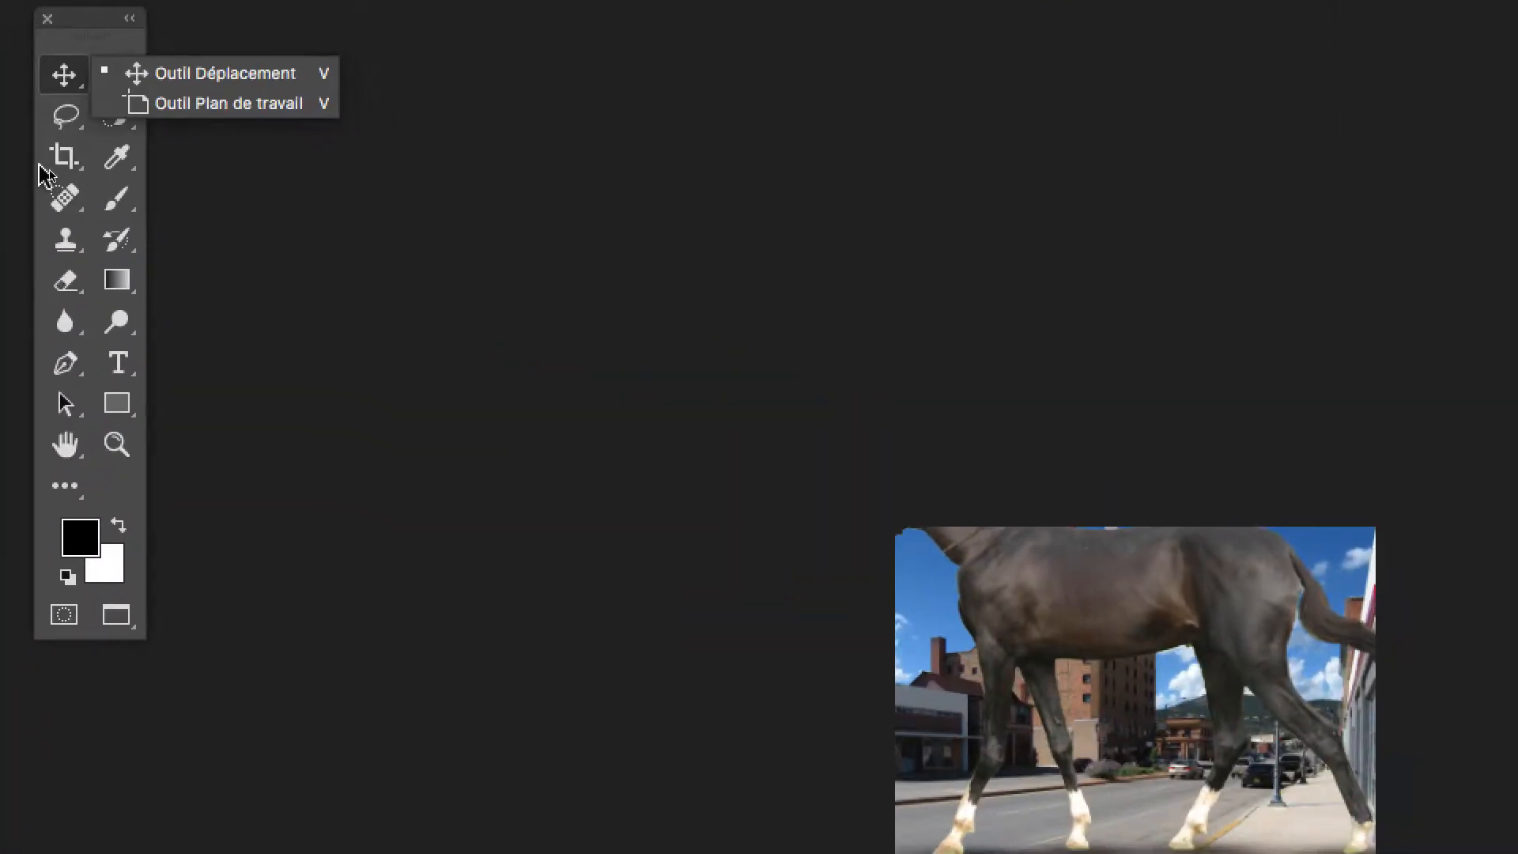
{"action": "left_click", "coordinate": [94, 178]}
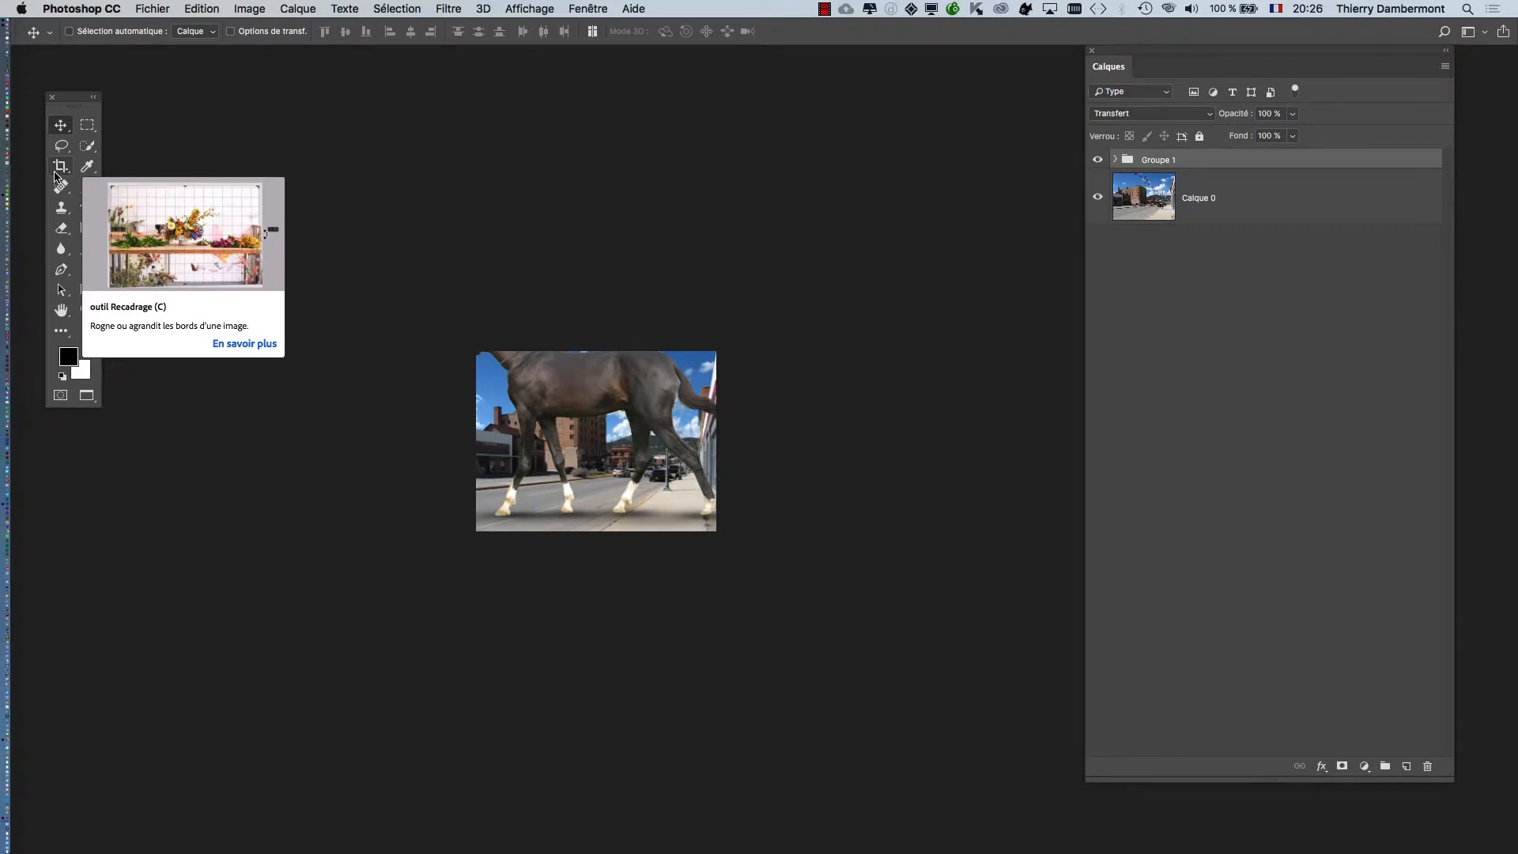
- Extend the canvas evenly on all sides with the Crop tool to about 6100 × 4570 px, so the whole horse fits
{"action": "left_click", "coordinate": [45, 170]}
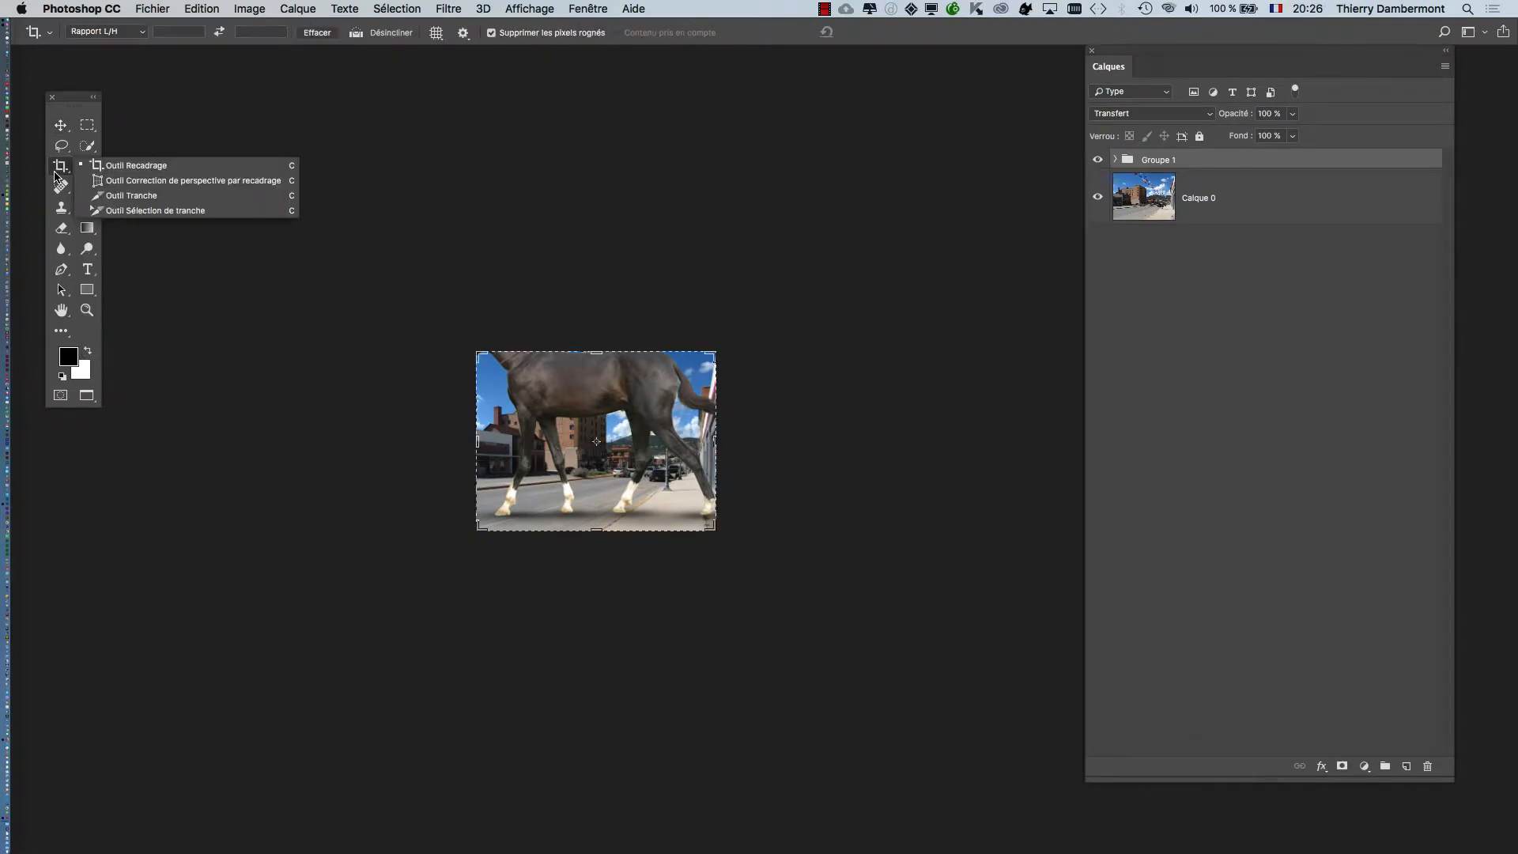
{"action": "left_click", "coordinate": [719, 350]}
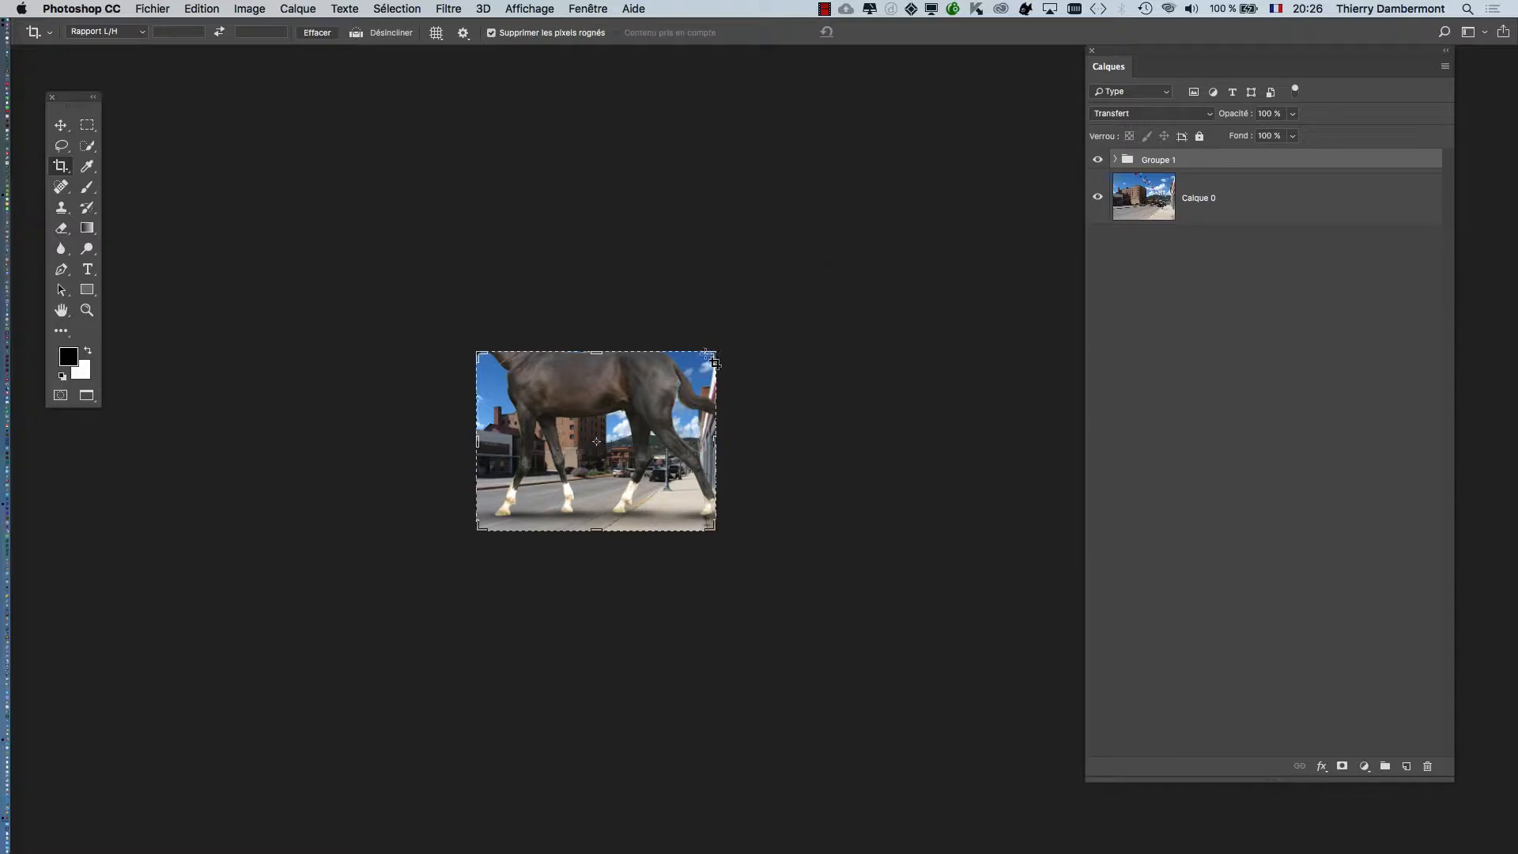
{"action": "left_click_drag", "start_coordinate": [714, 362], "coordinate": [966, 351]}
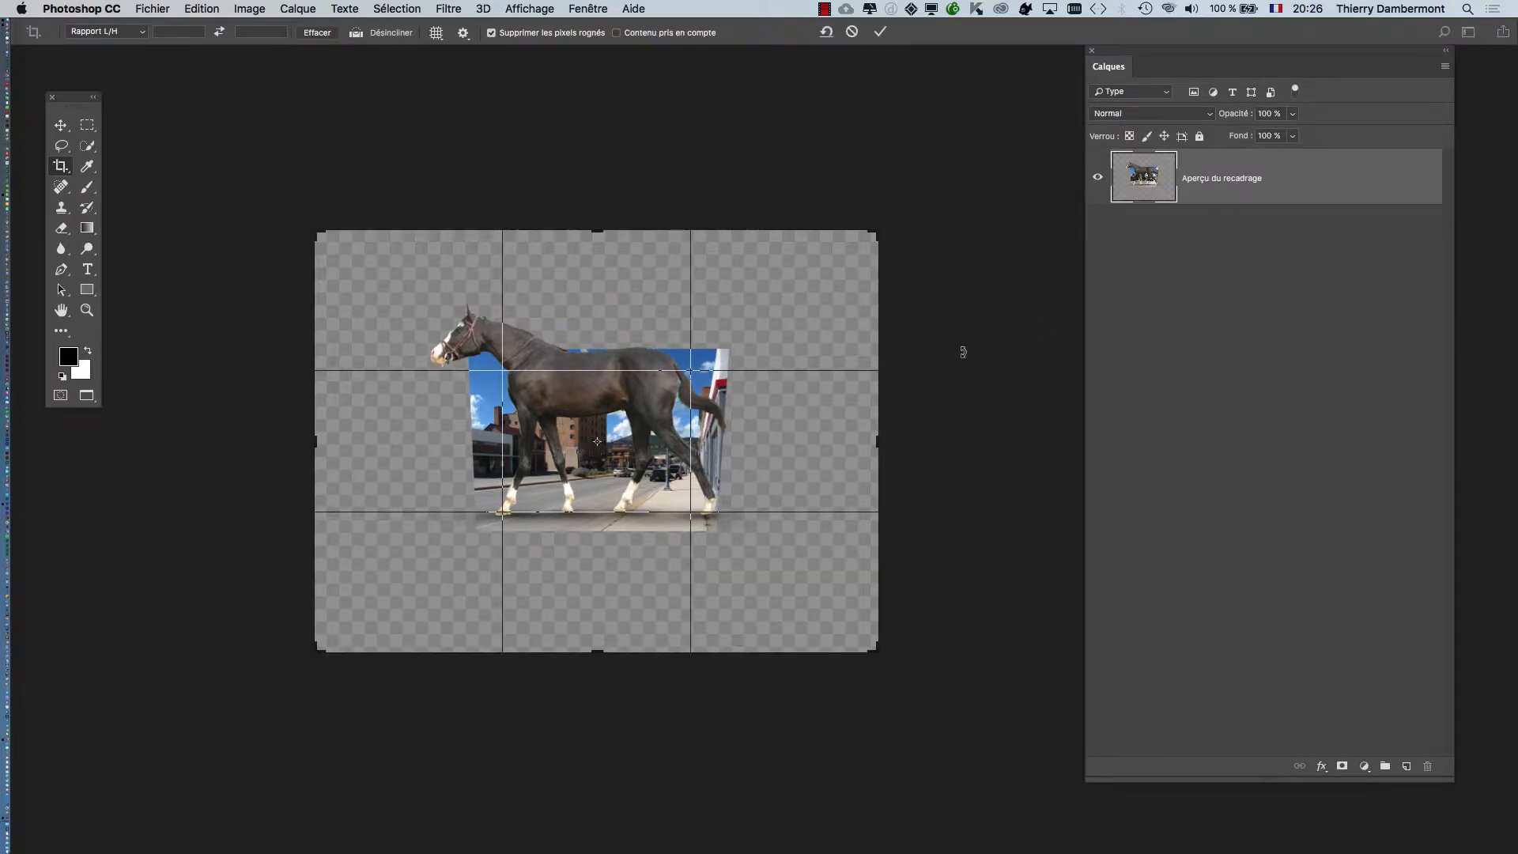
{"action": "left_click", "coordinate": [880, 32]}
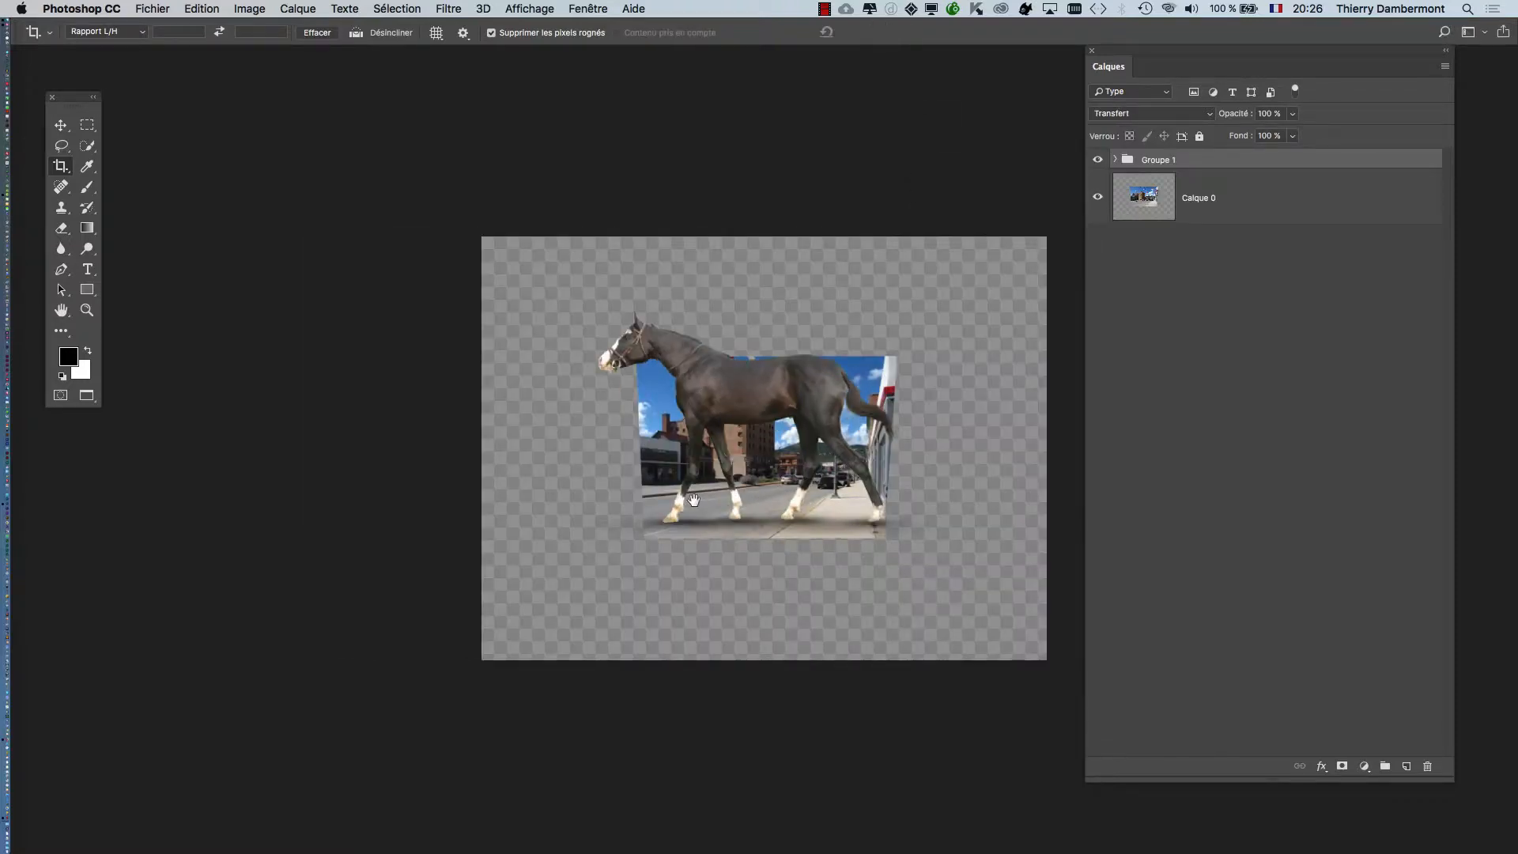
- Check the enlarged image's dimensions and resolution in the Image Size settings without changing them
{"action": "left_click_drag", "start_coordinate": [693, 501], "coordinate": [449, 472]}
{"action": "left_click_drag", "start_coordinate": [498, 525], "coordinate": [553, 546]}
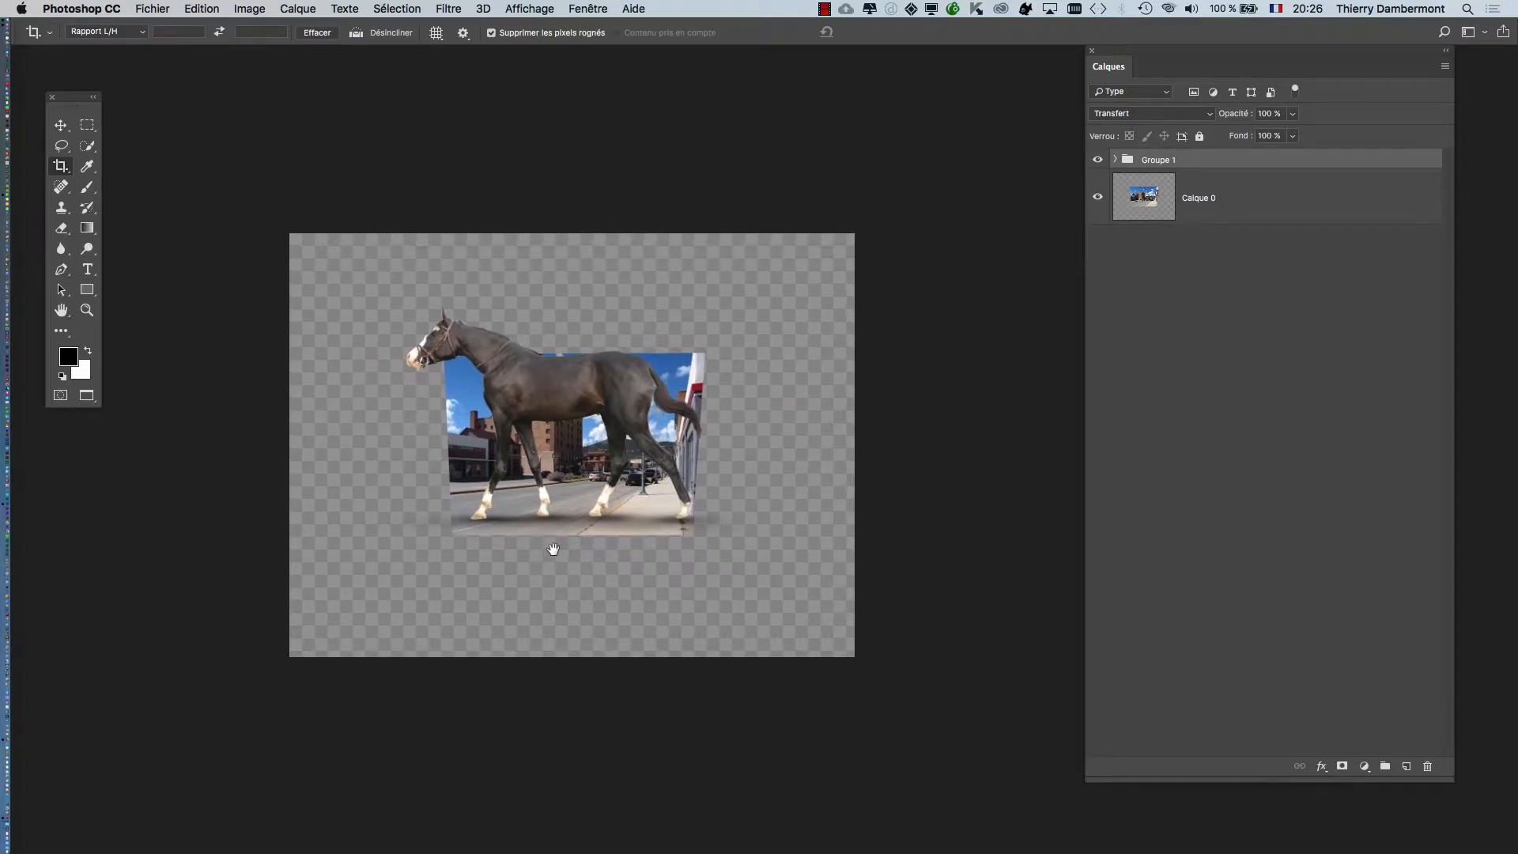
{"action": "scroll", "coordinate": [573, 551], "scroll_direction": "up", "scroll_amount": 4}
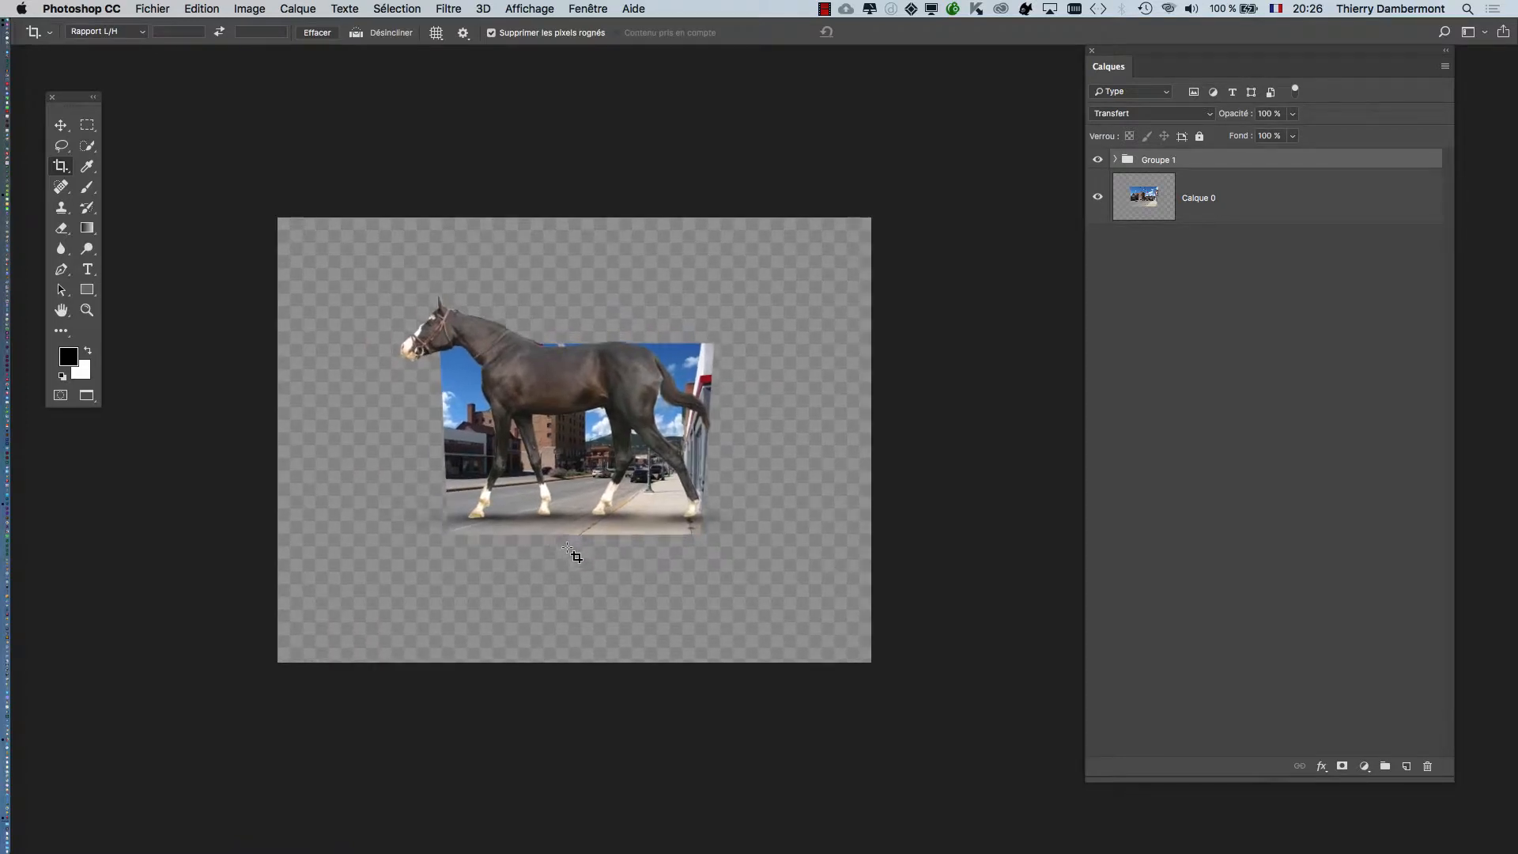
{"action": "scroll", "coordinate": [572, 551], "scroll_direction": "up", "scroll_amount": 2}
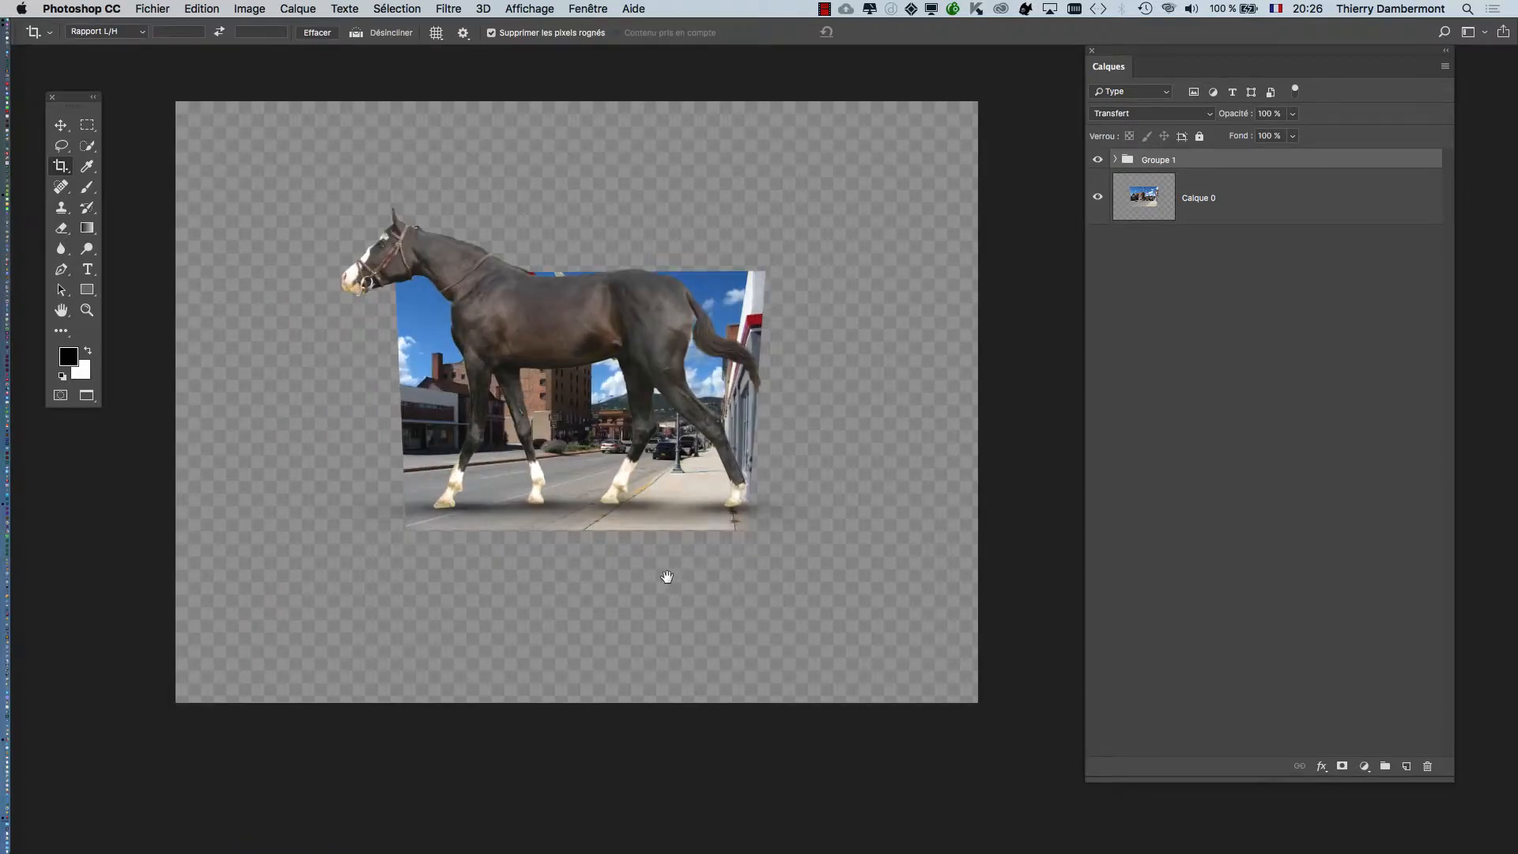
{"action": "left_click_drag", "start_coordinate": [664, 576], "coordinate": [674, 609]}
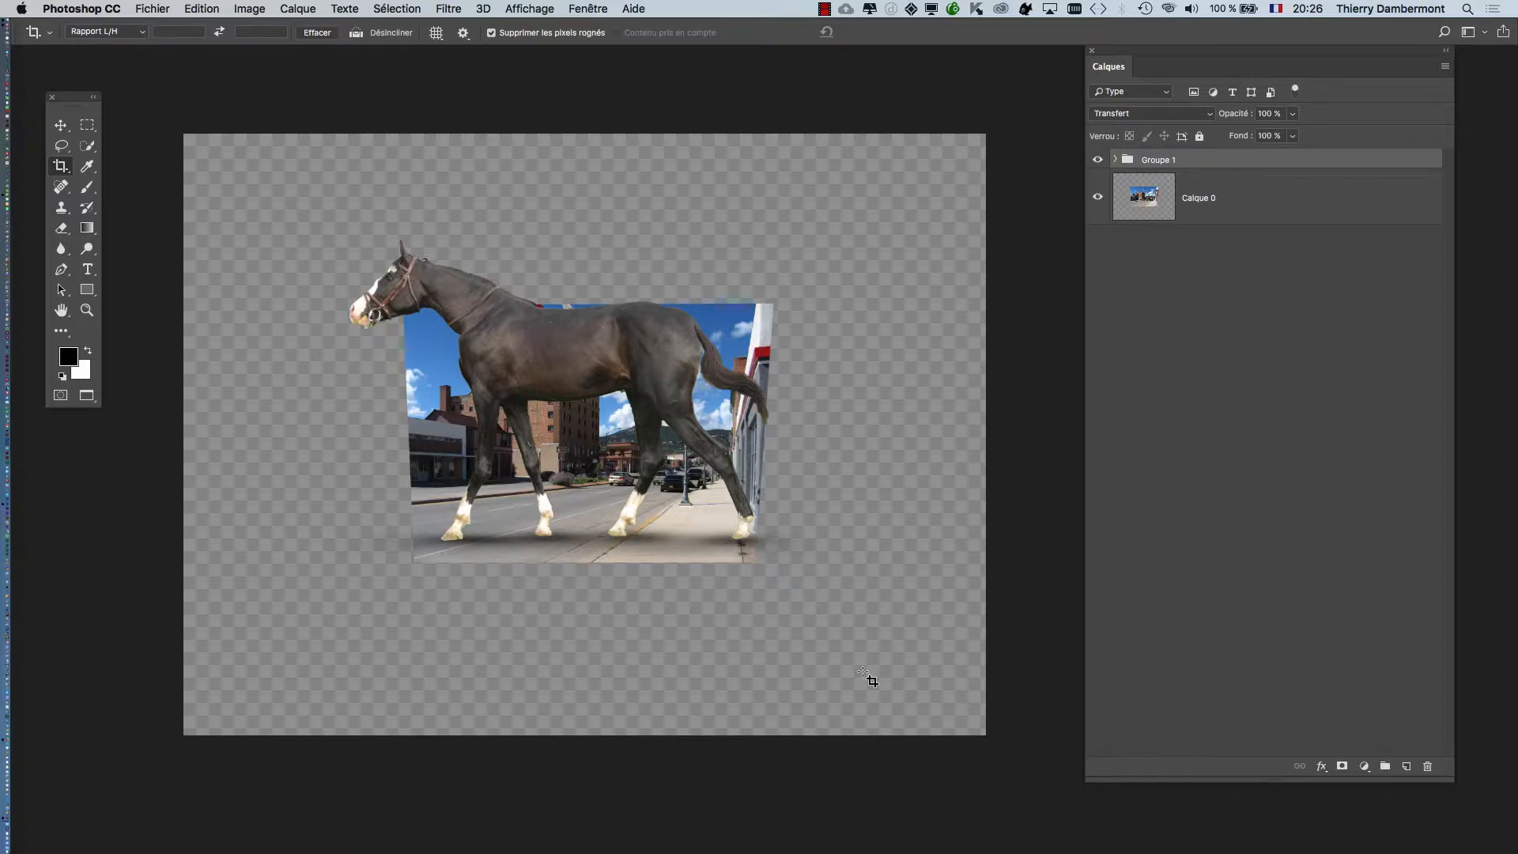
{"action": "left_click", "coordinate": [249, 9]}
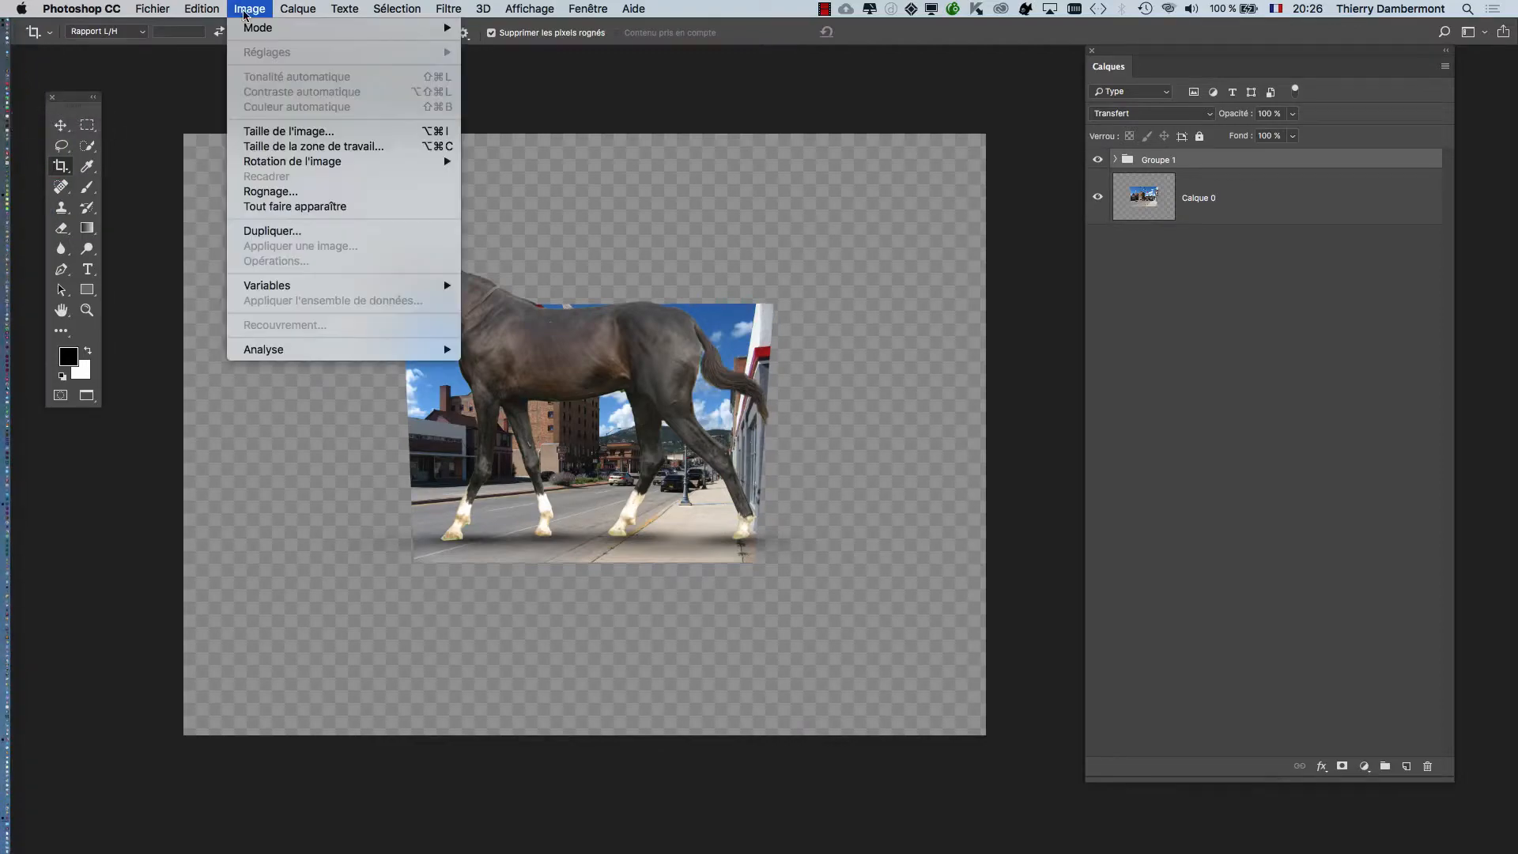
{"action": "left_click", "coordinate": [314, 131]}
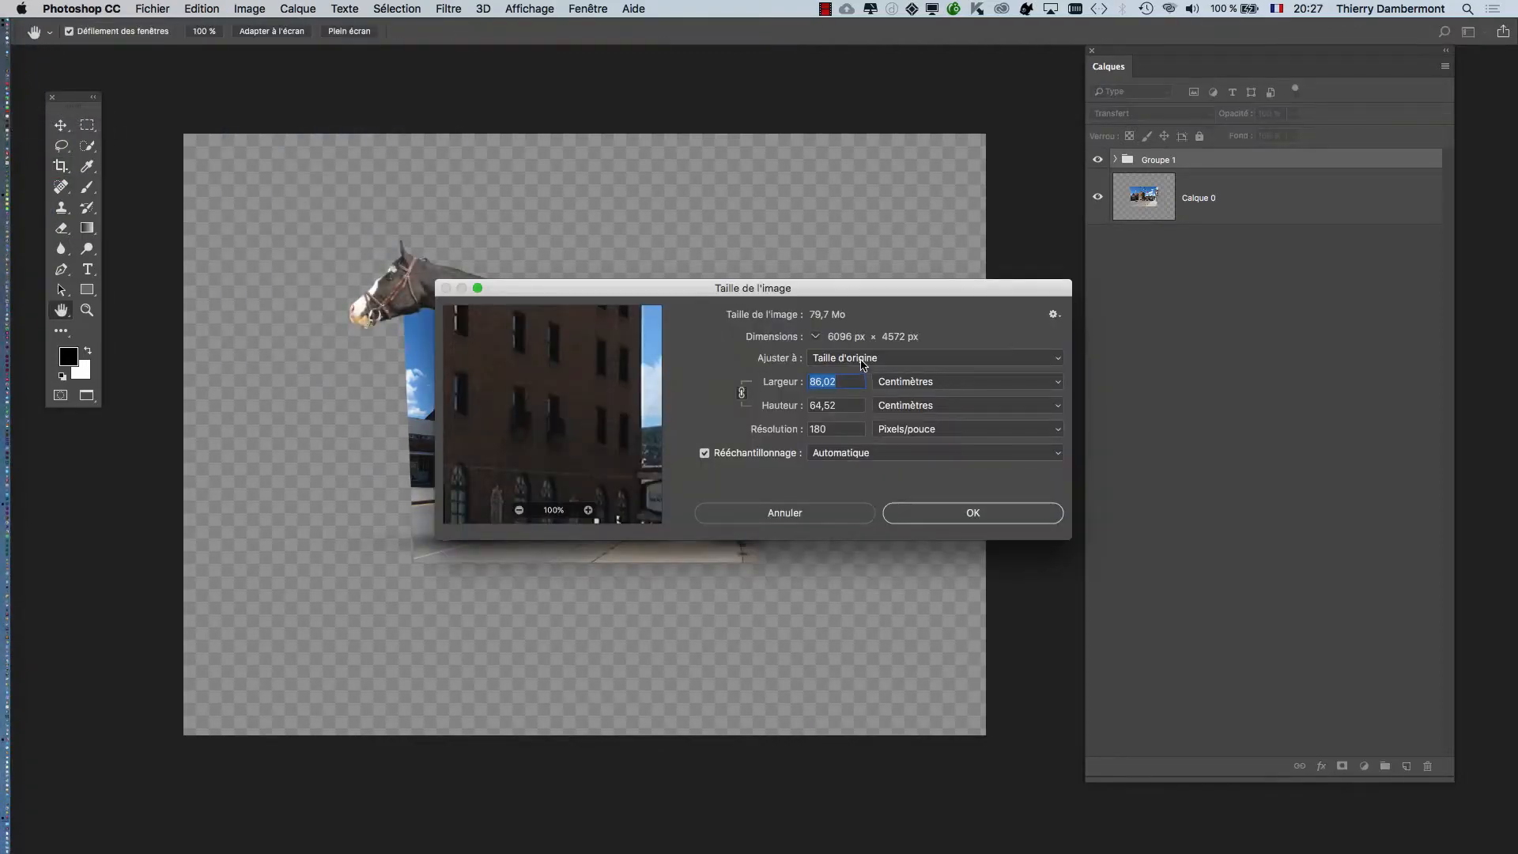
{"action": "key", "text": "alt"}
{"action": "left_click", "coordinate": [868, 518]}
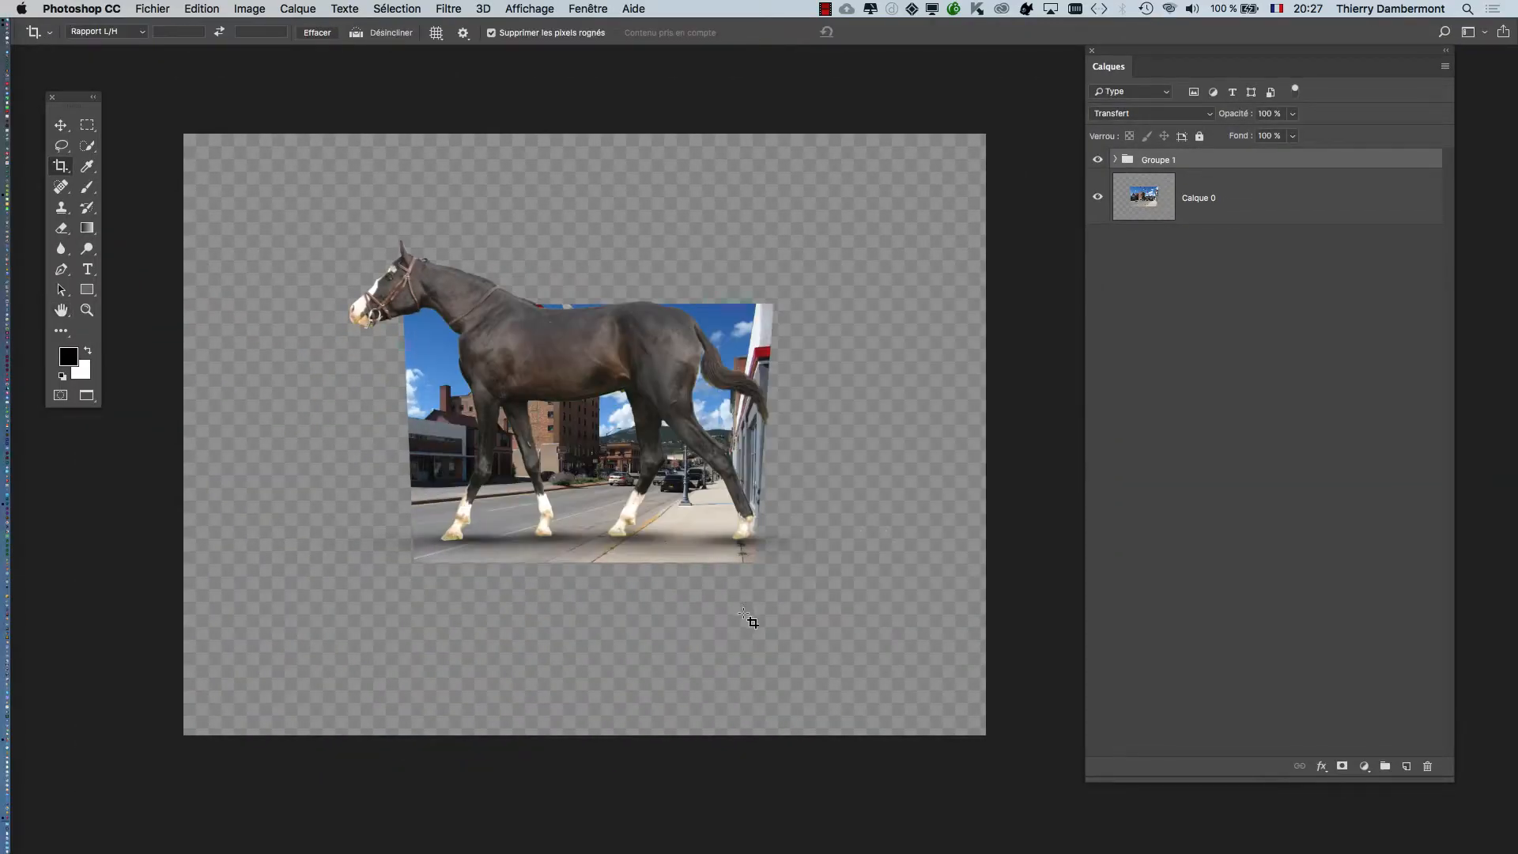
- Scale up the street background layer Calque 0 from its centre with Free Transform until it fills the whole canvas
{"action": "key", "text": "super"}
{"action": "left_click", "coordinate": [1258, 216]}
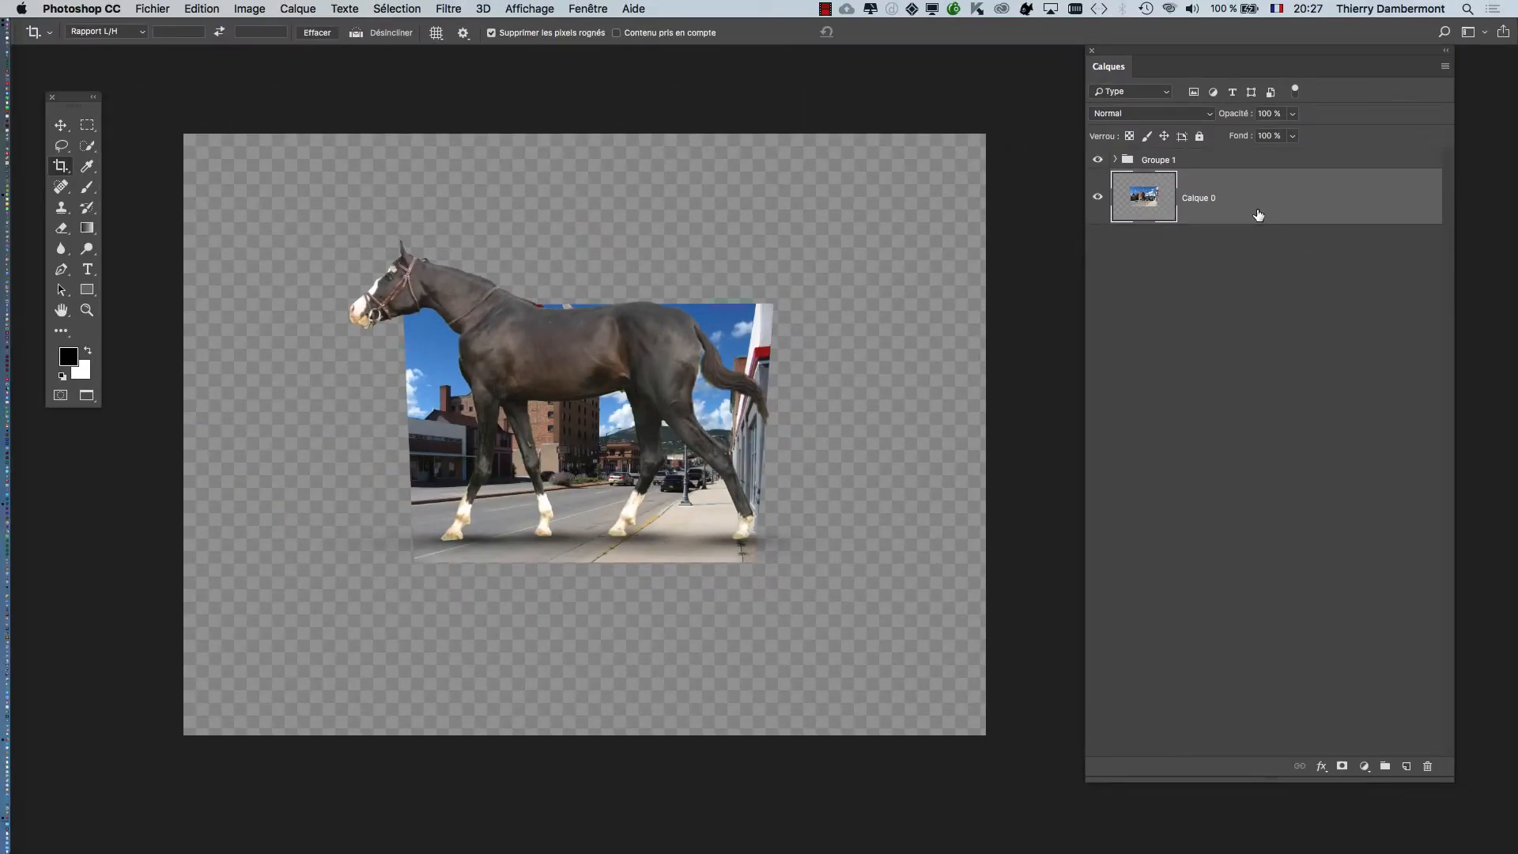
{"action": "key", "text": "super+t"}
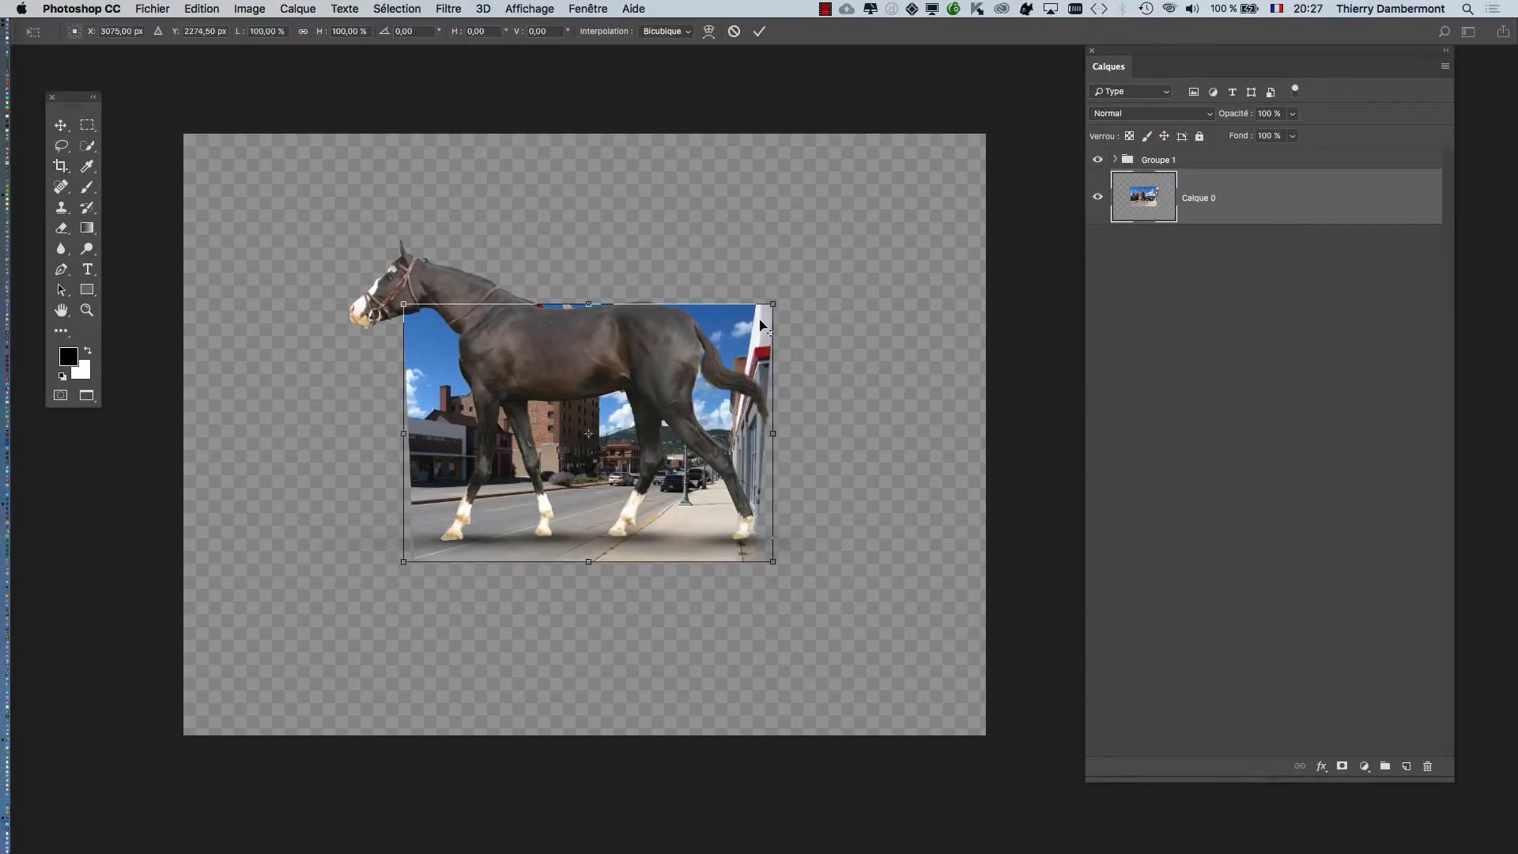
{"action": "left_click_drag", "start_coordinate": [782, 299], "coordinate": [1026, 124]}
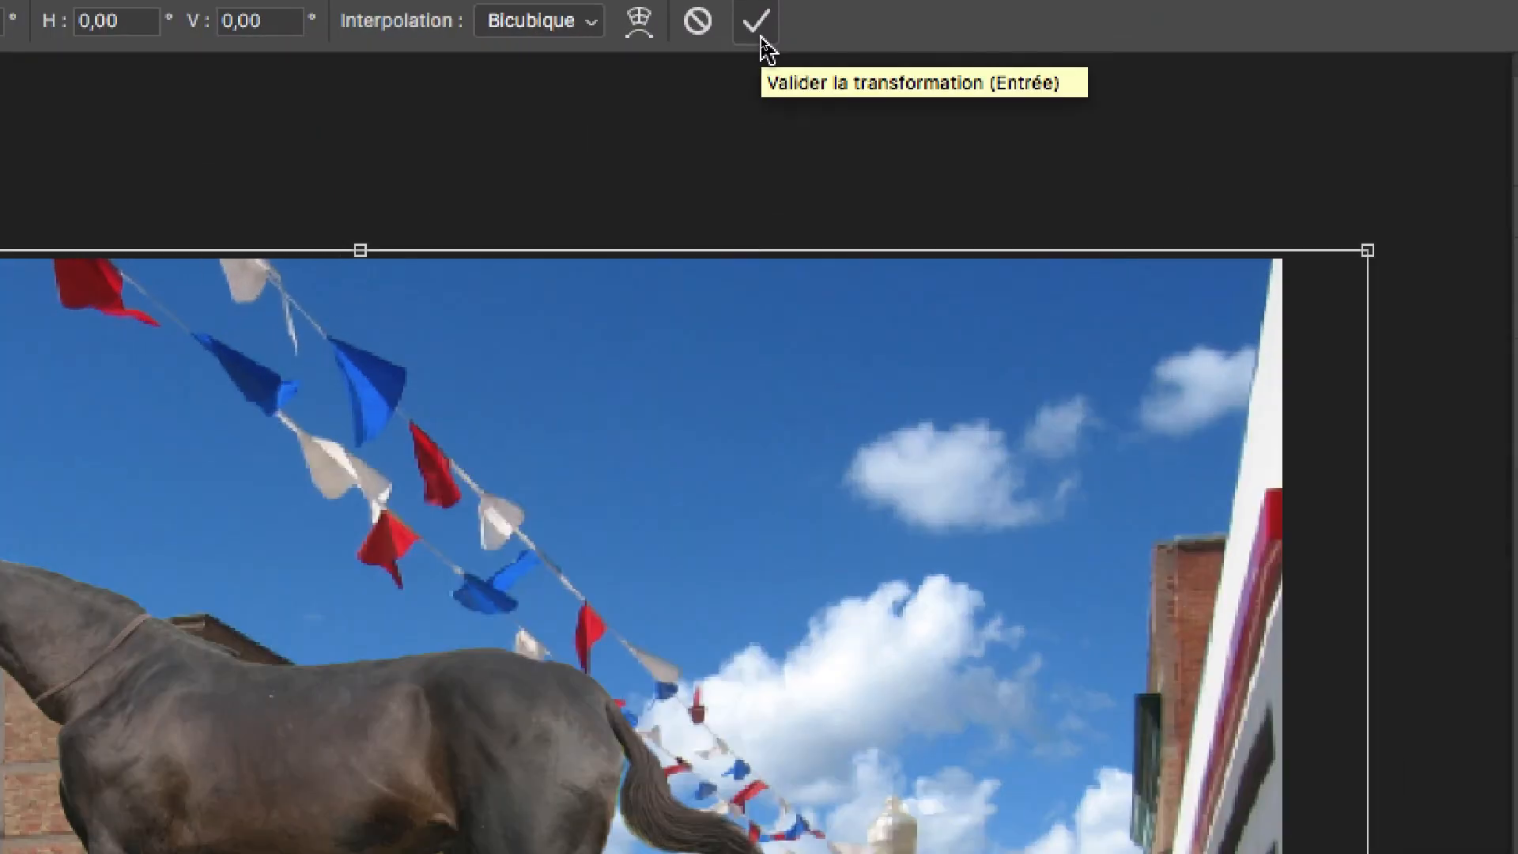
{"action": "left_click", "coordinate": [761, 37]}
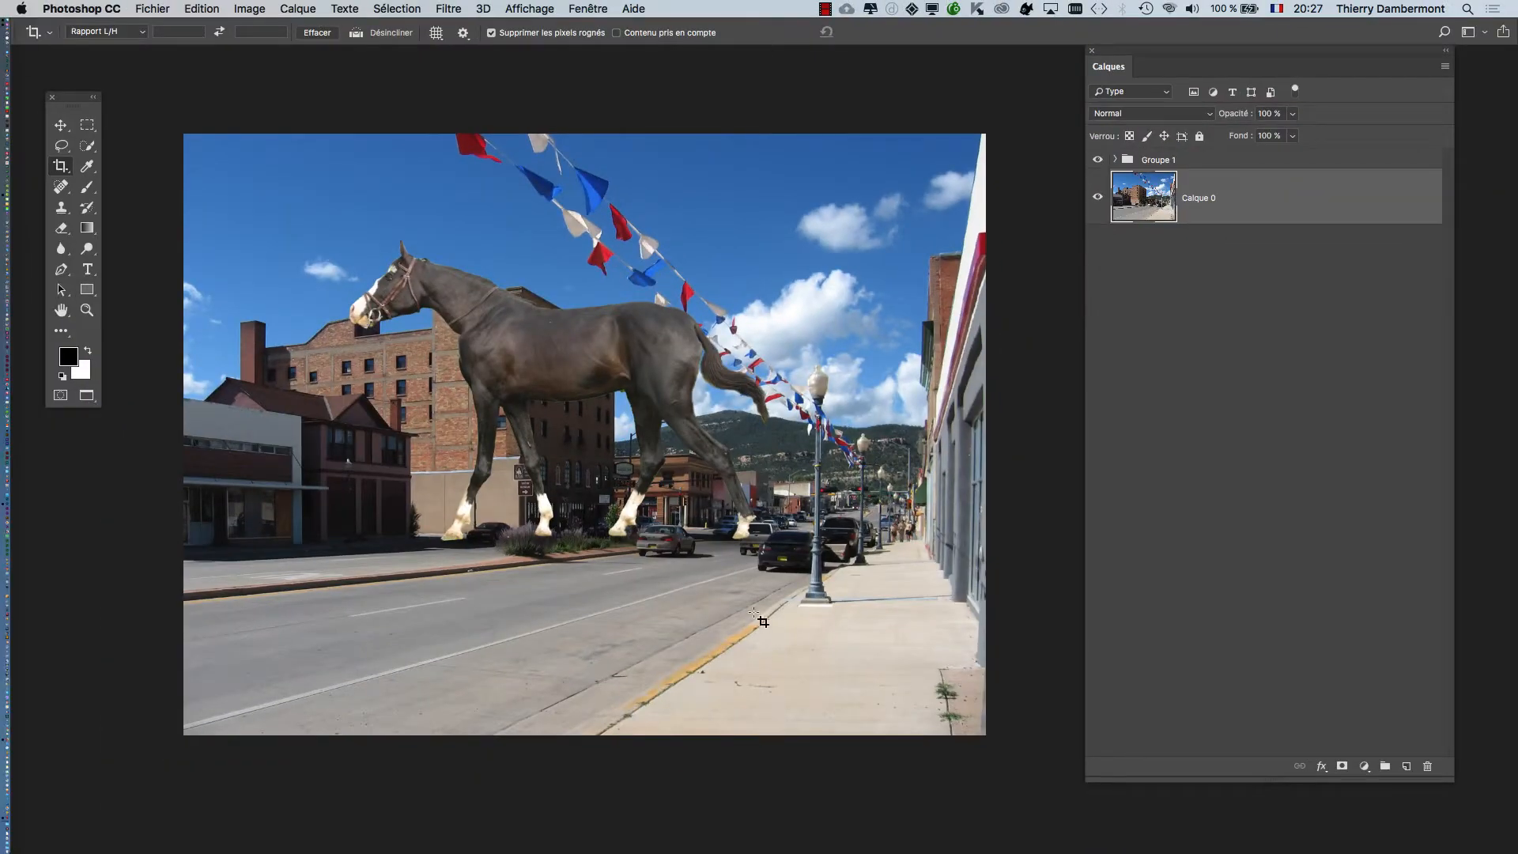
- Move the horse group Groupe 1 down so its hooves stand on the road in the foreground
{"action": "scroll", "coordinate": [759, 635], "scroll_direction": "down", "scroll_amount": 1}
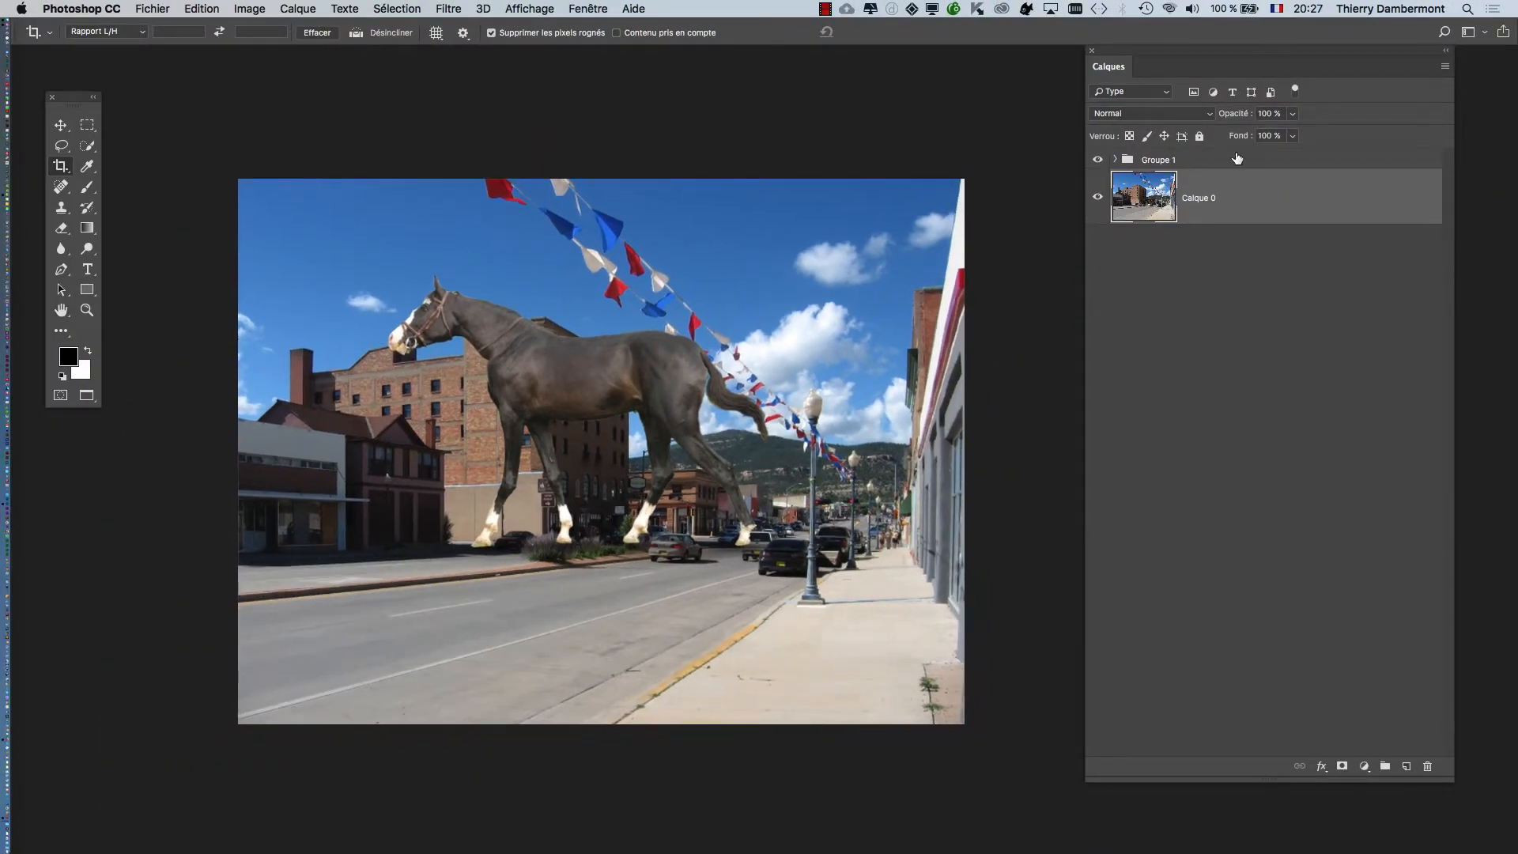
{"action": "left_click", "coordinate": [1133, 161]}
{"action": "left_click", "coordinate": [60, 125]}
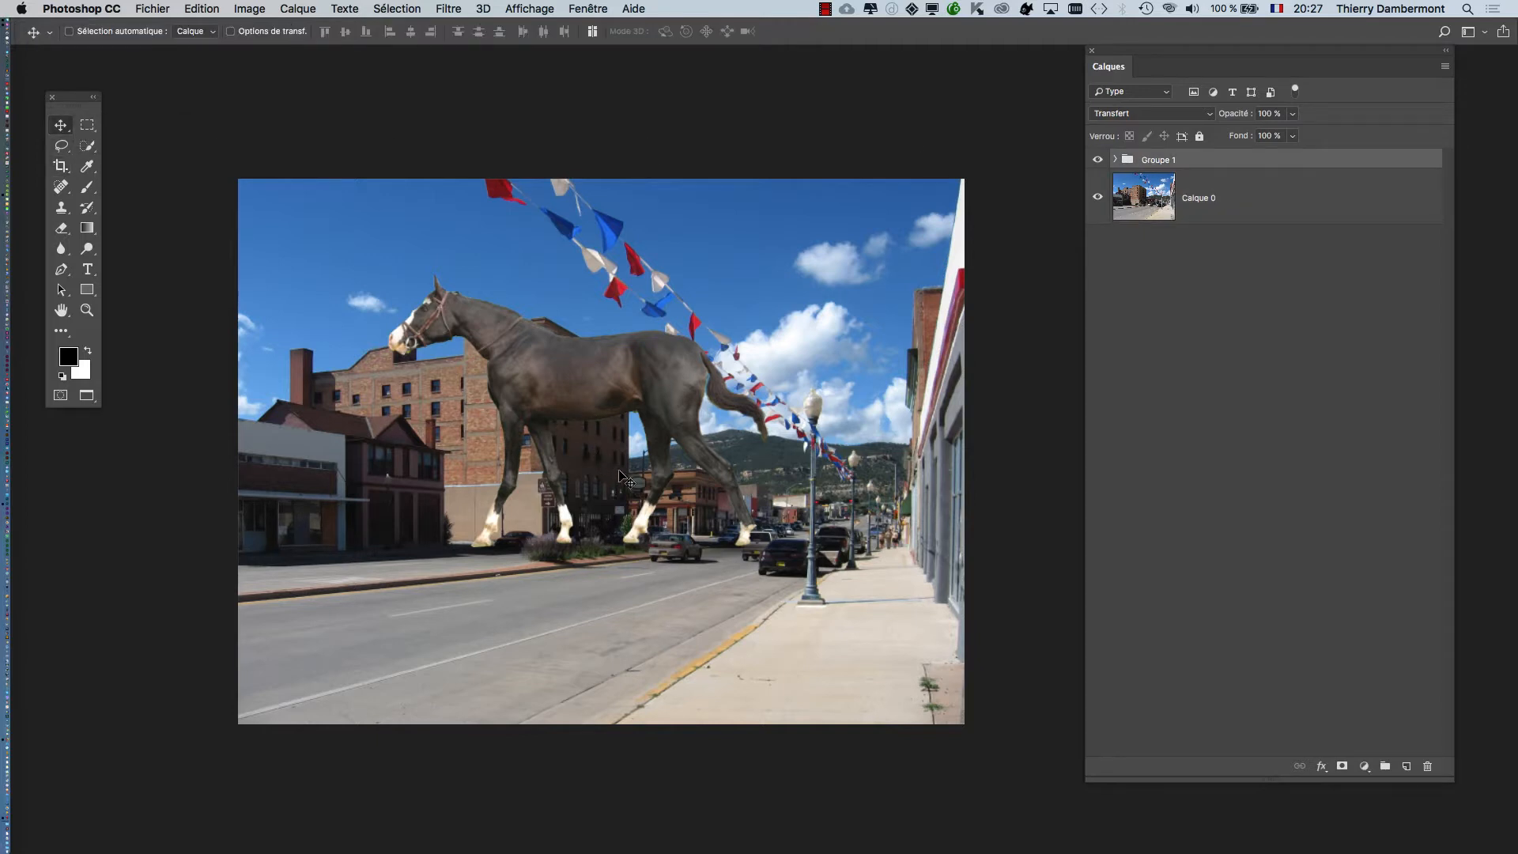
{"action": "left_click_drag", "start_coordinate": [590, 369], "coordinate": [577, 470]}
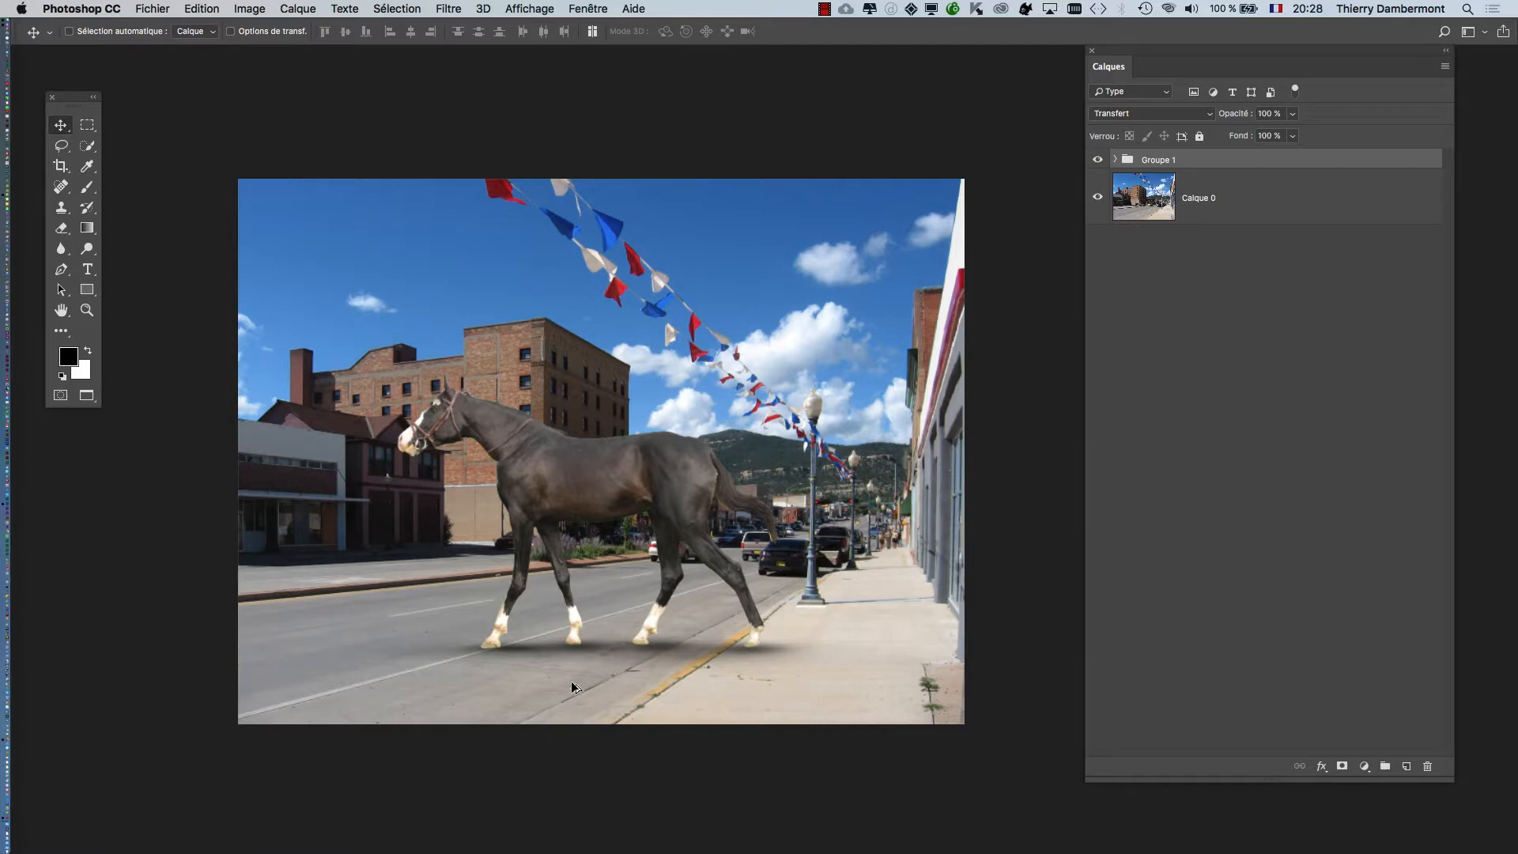
- Expand Groupe 1 and compare the horse without and with its shadows by hiding and reshowing all six ombre layers
{"action": "scroll", "coordinate": [574, 681], "scroll_direction": "up", "scroll_amount": 2}
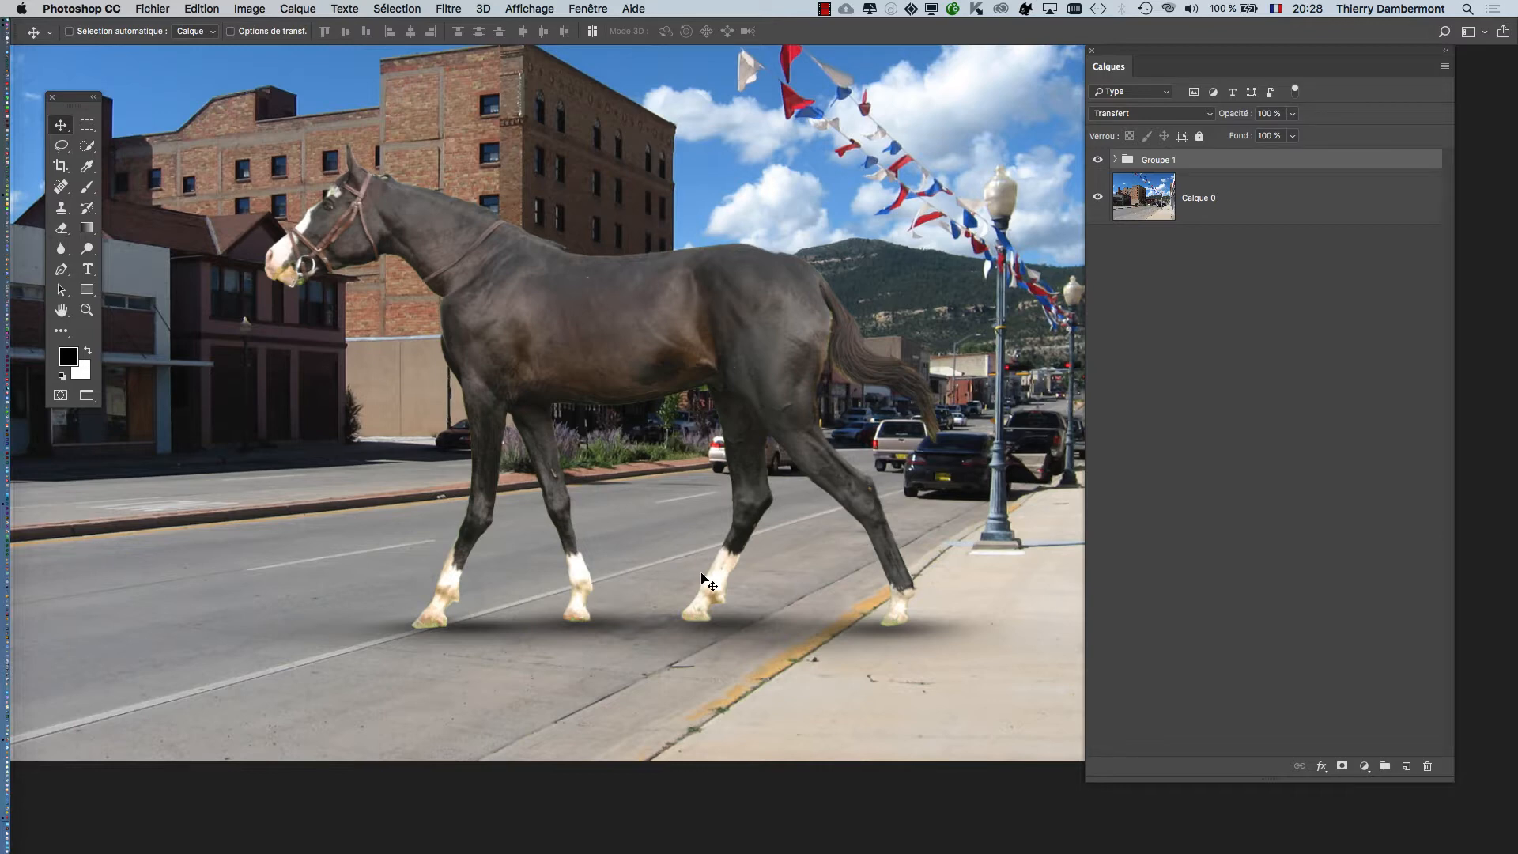
{"action": "key", "text": "super"}
{"action": "left_click", "coordinate": [1116, 159]}
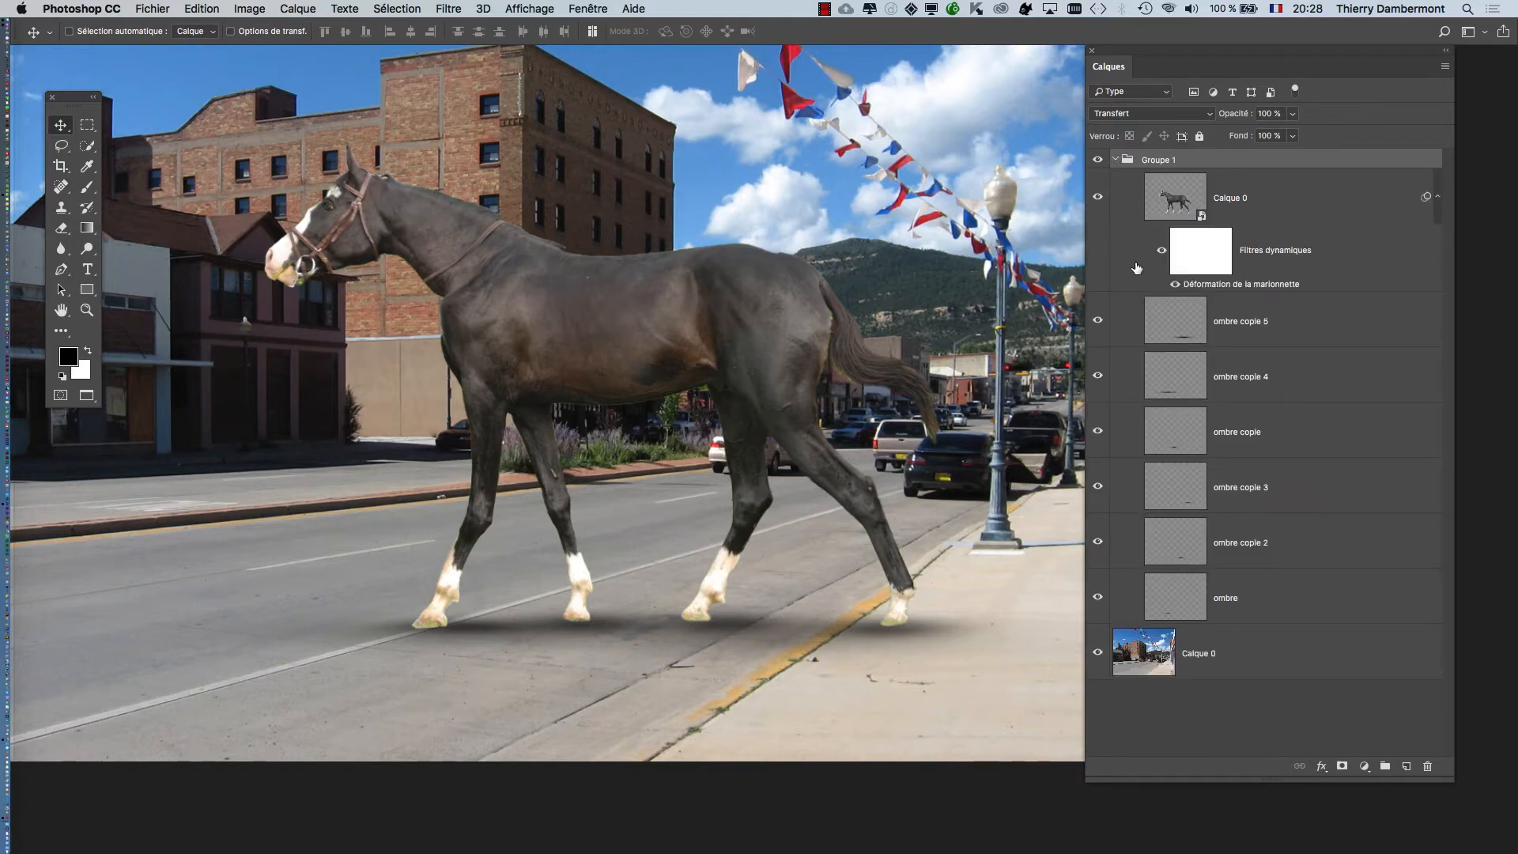
{"action": "left_click", "coordinate": [1116, 160]}
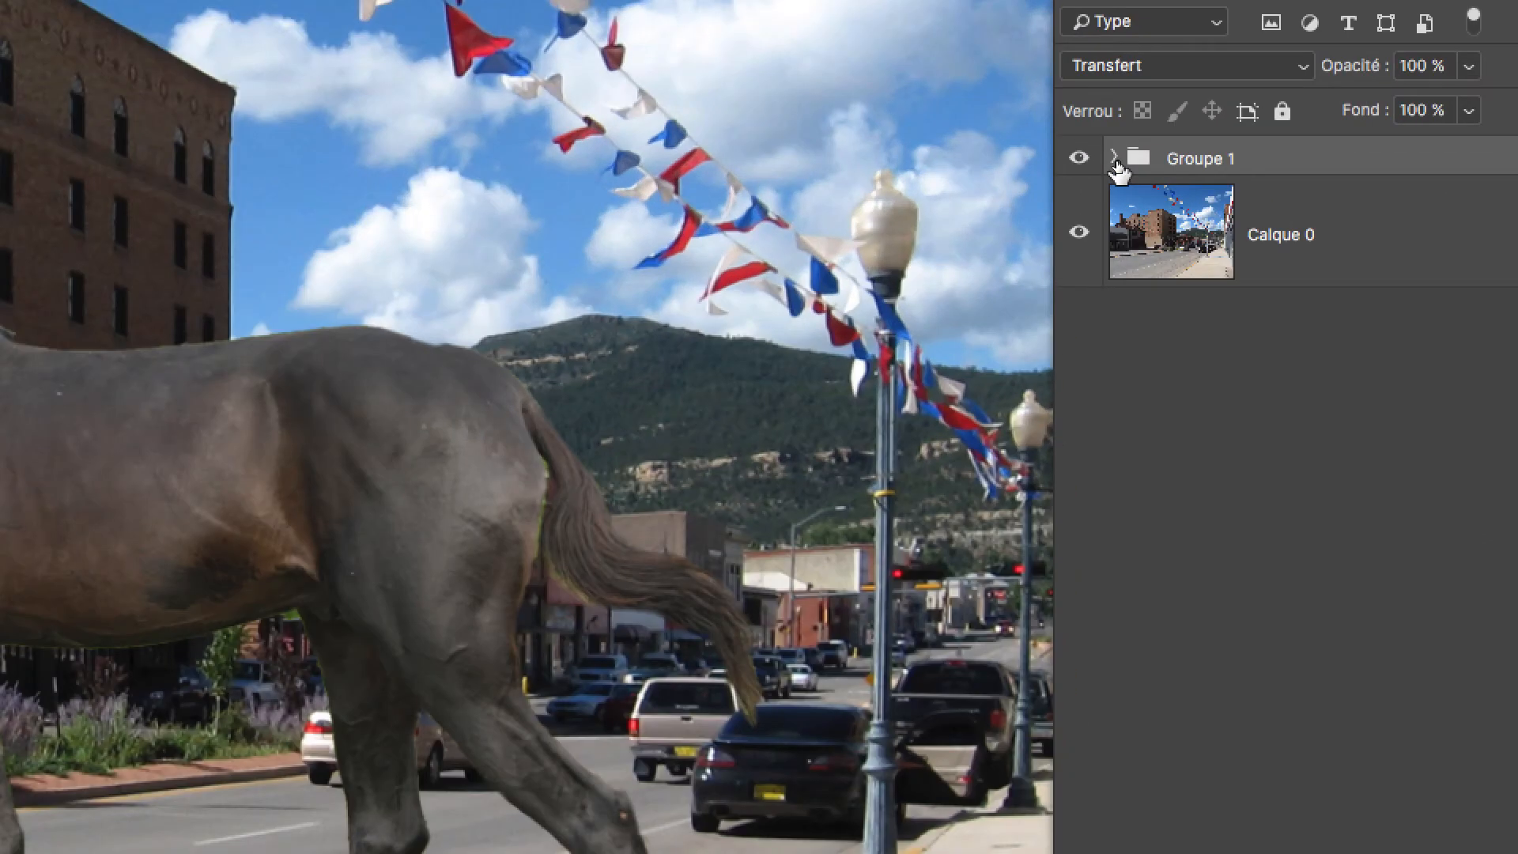
{"action": "left_click", "coordinate": [1116, 160]}
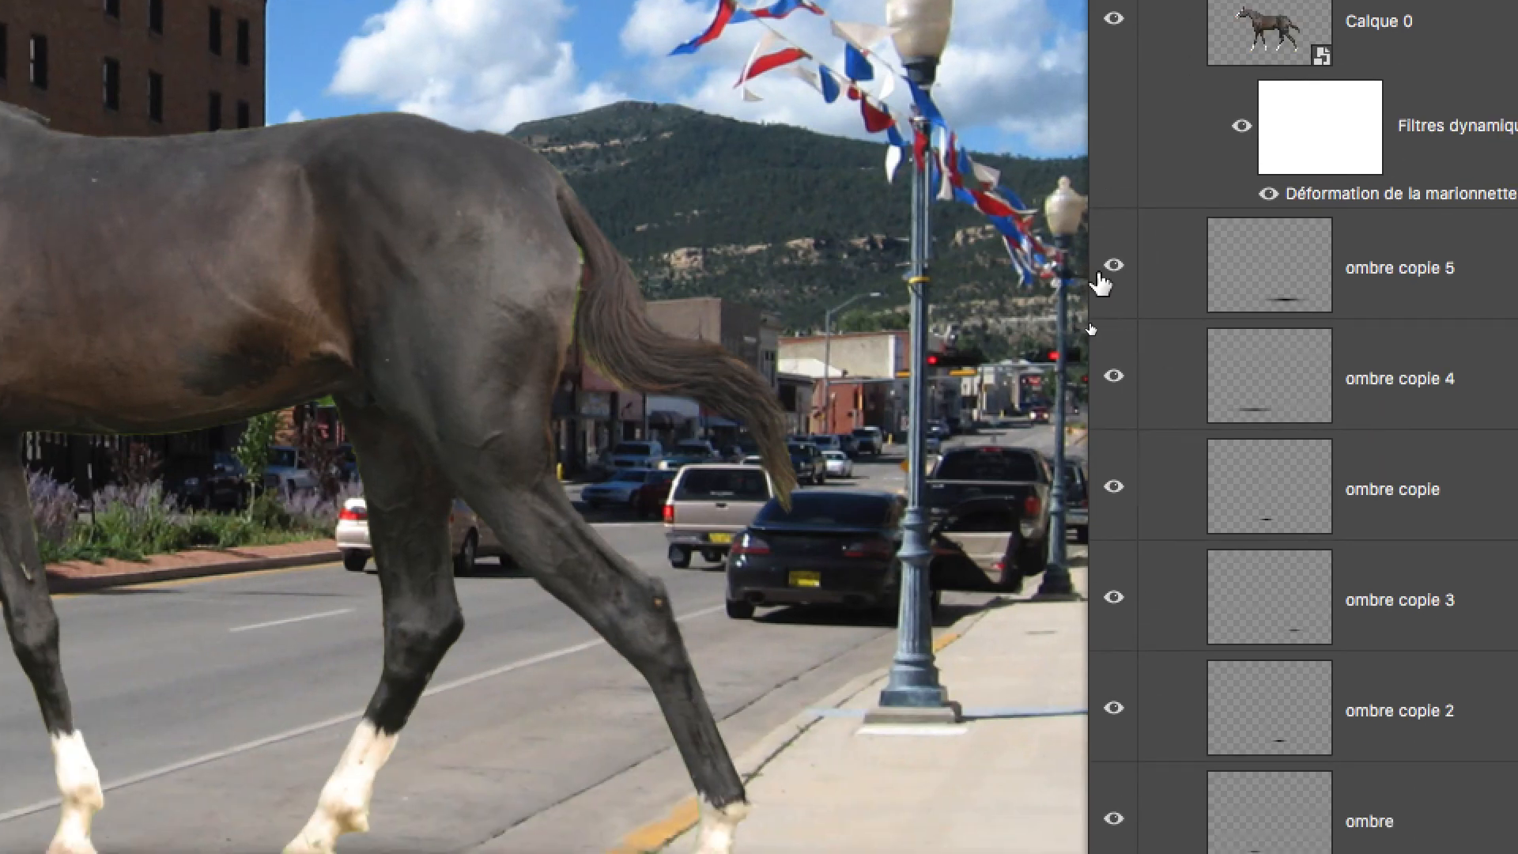
{"action": "left_click_drag", "start_coordinate": [1113, 273], "coordinate": [1116, 500]}
{"action": "left_click_drag", "start_coordinate": [1105, 360], "coordinate": [1109, 674]}
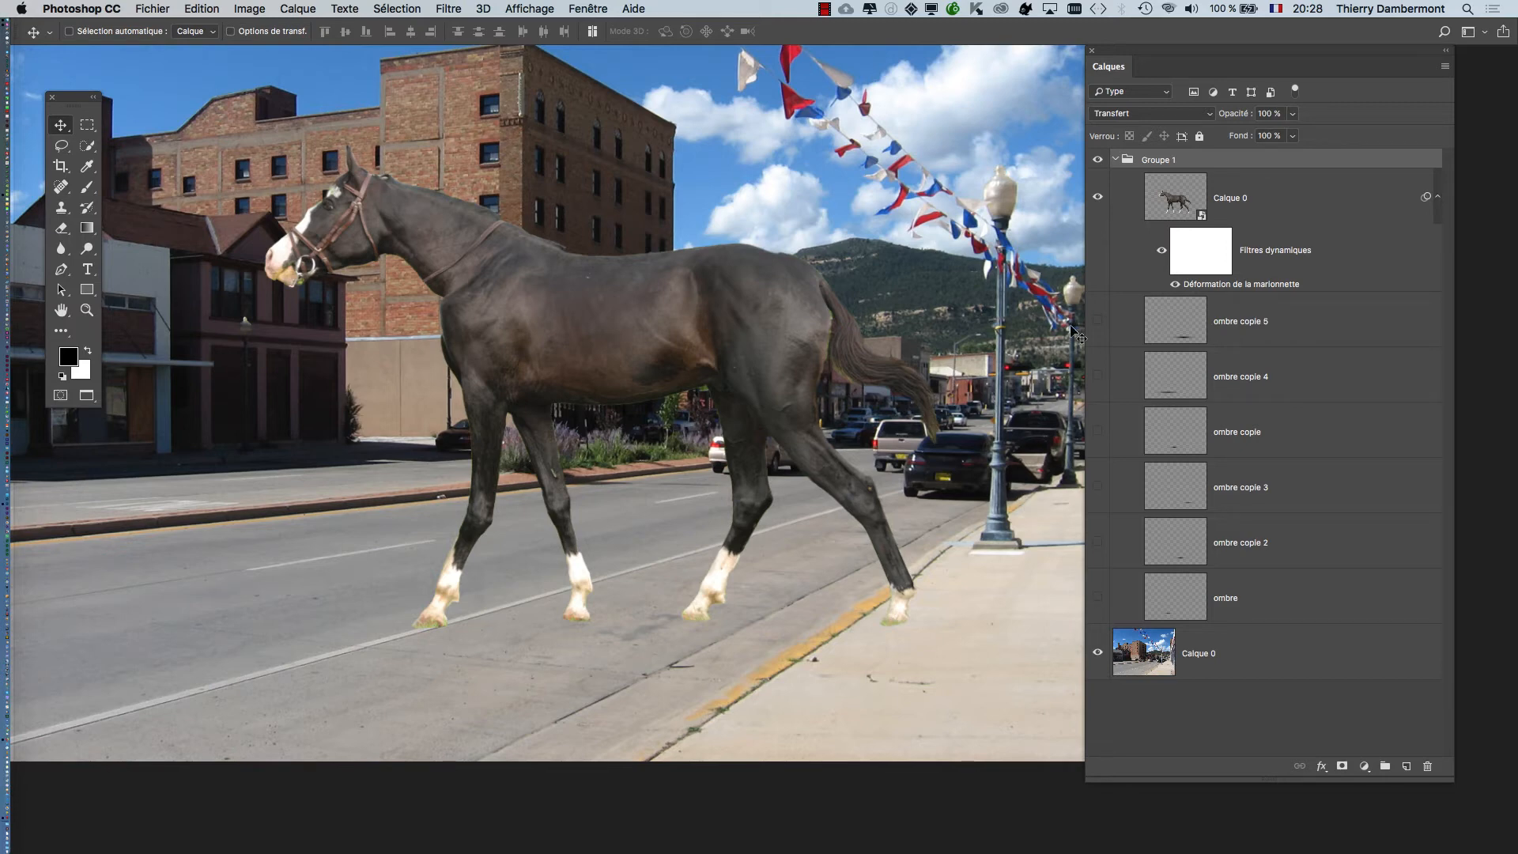
{"action": "left_click_drag", "start_coordinate": [1097, 332], "coordinate": [1101, 589]}
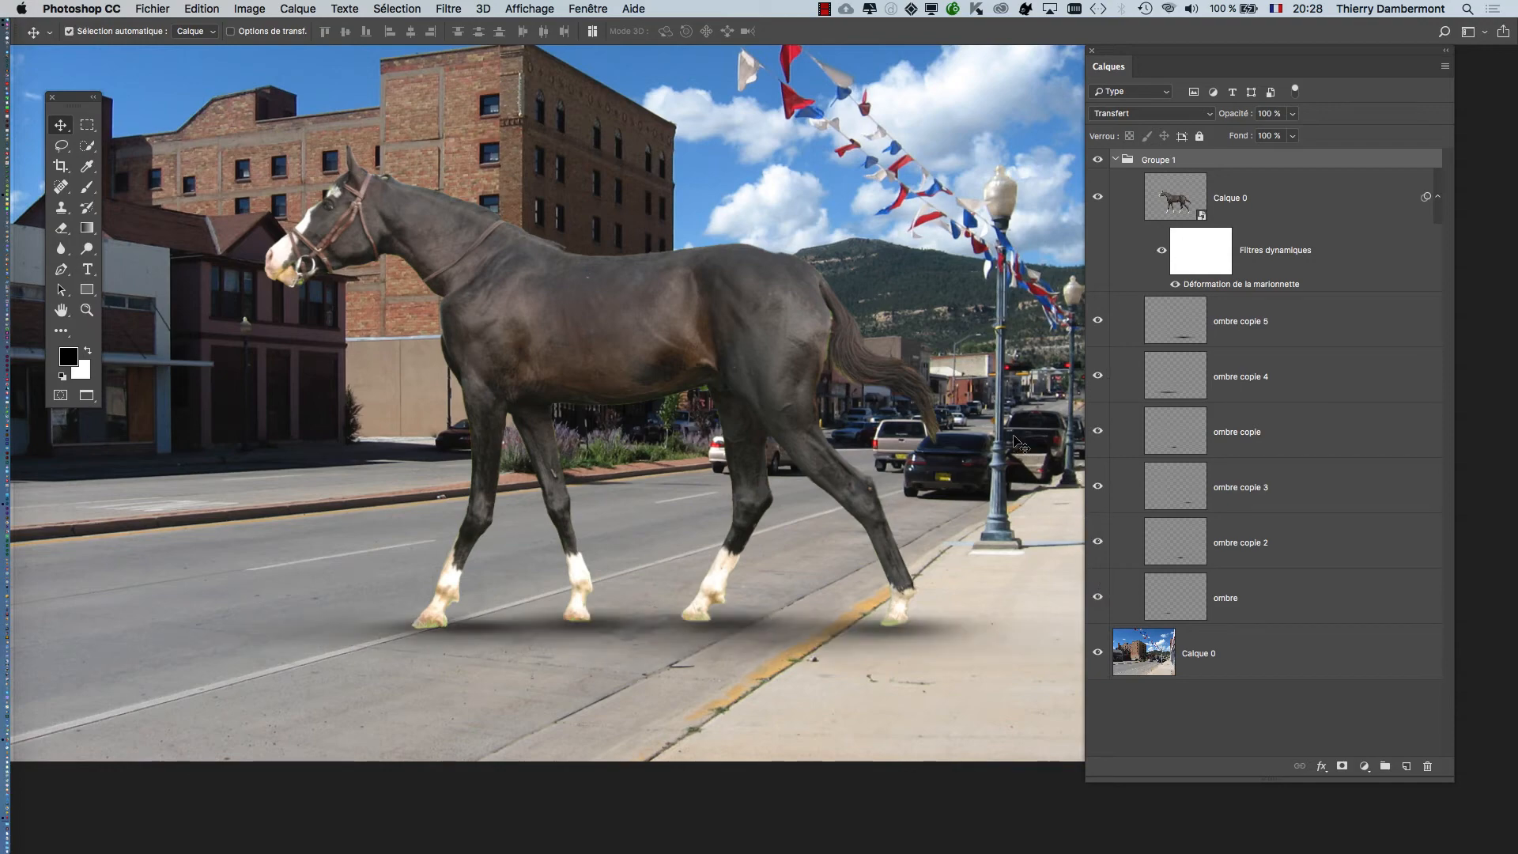
- Save the composite as a new Photoshop file named street-through-raton-new-mexico - 03 in the IFAP 5 folder
{"action": "scroll", "coordinate": [809, 386], "scroll_direction": "down", "scroll_amount": 2}
{"action": "scroll", "coordinate": [809, 383], "scroll_direction": "down", "scroll_amount": 2}
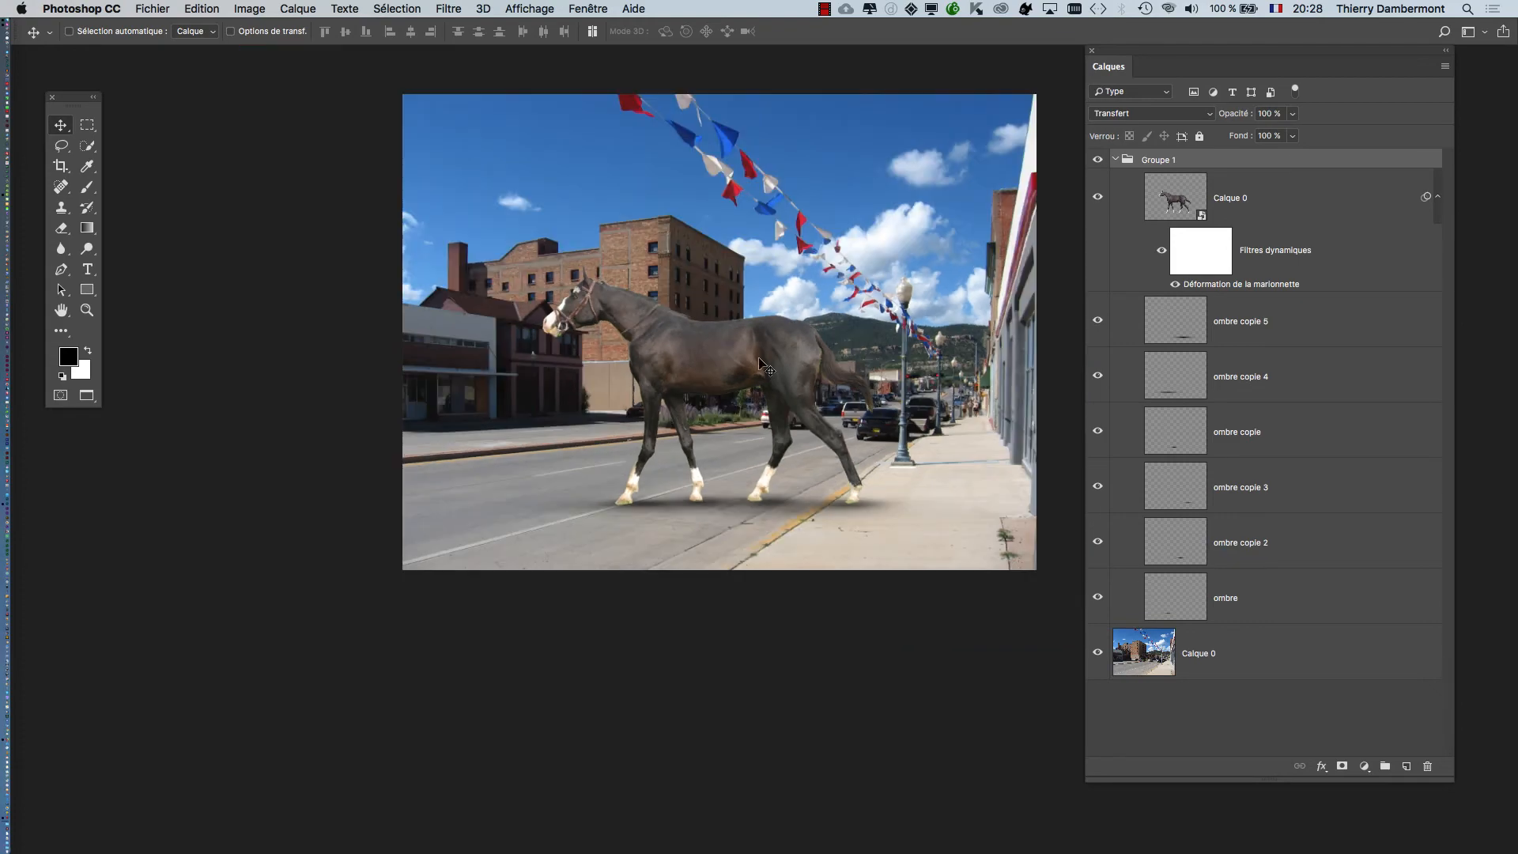
{"action": "left_click_drag", "start_coordinate": [588, 321], "coordinate": [424, 369]}
{"action": "left_click", "coordinate": [152, 8]}
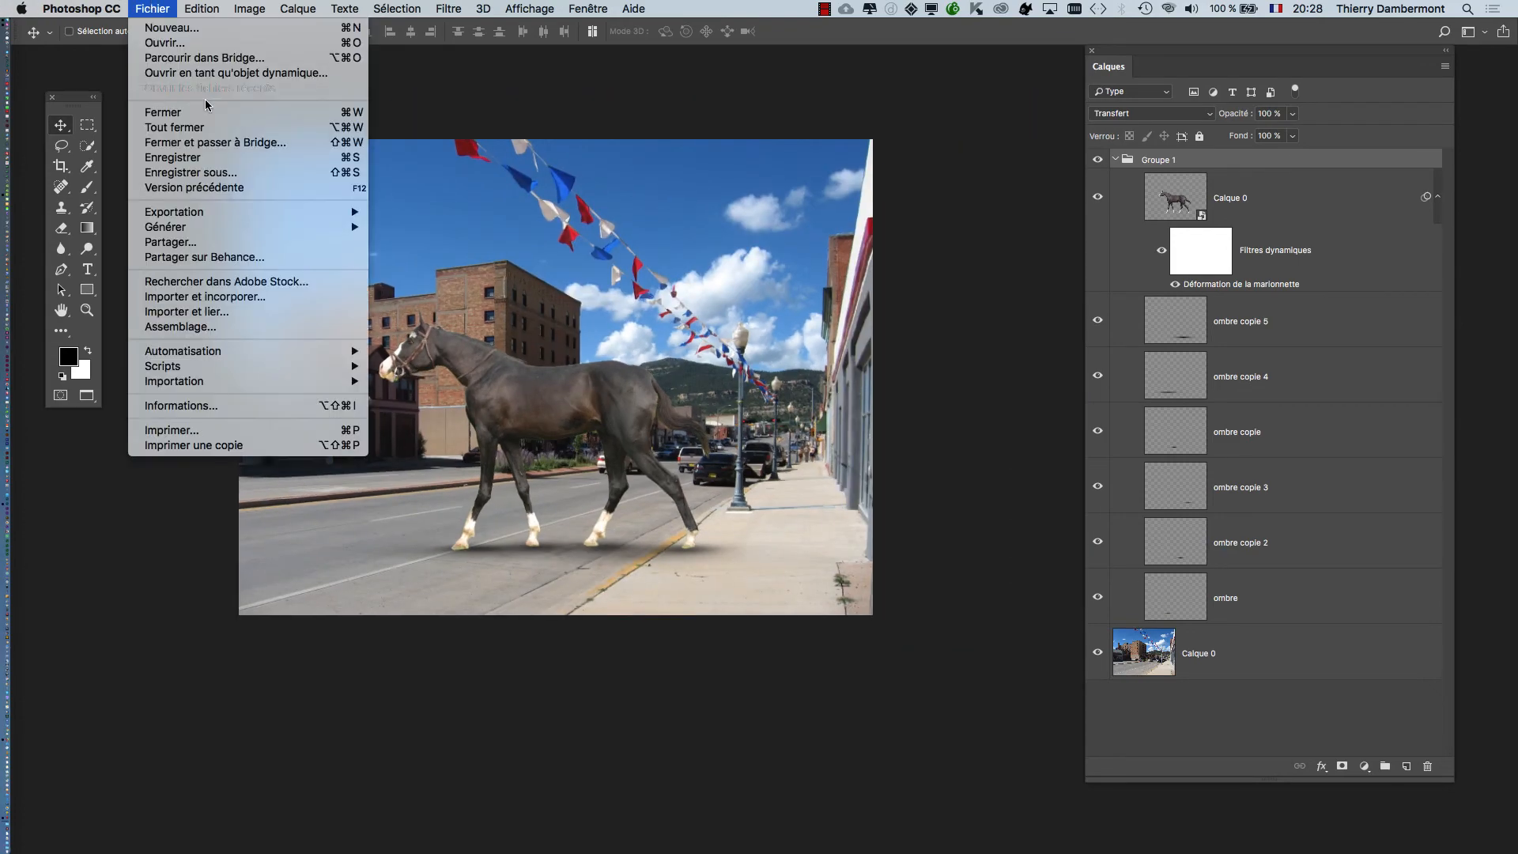
{"action": "left_click", "coordinate": [255, 172]}
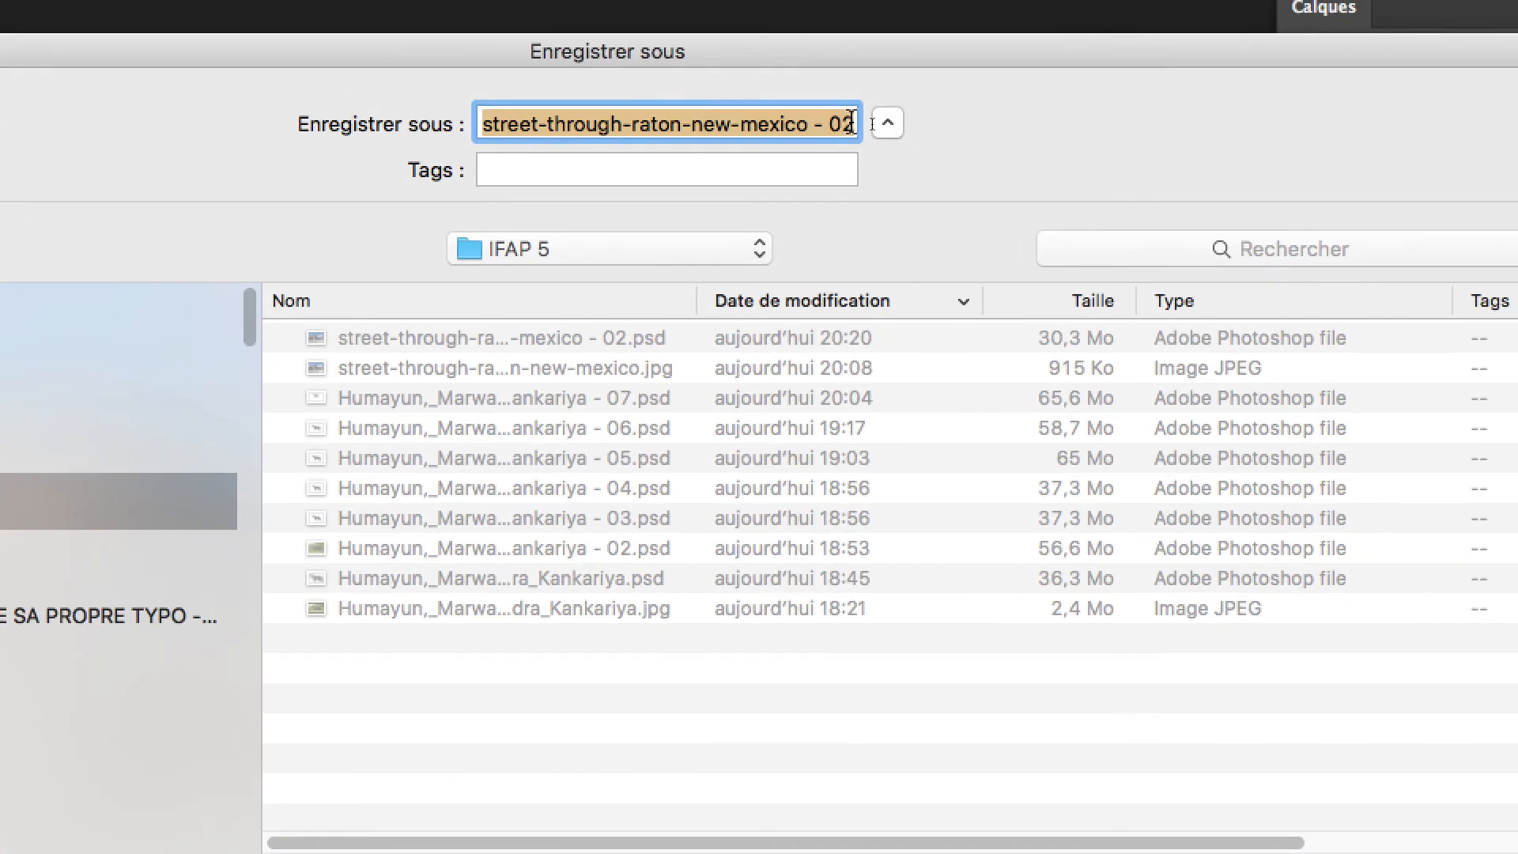
{"action": "left_click", "coordinate": [850, 125]}
{"action": "key", "text": "BackSpace"}
{"action": "type", "text": "3"}
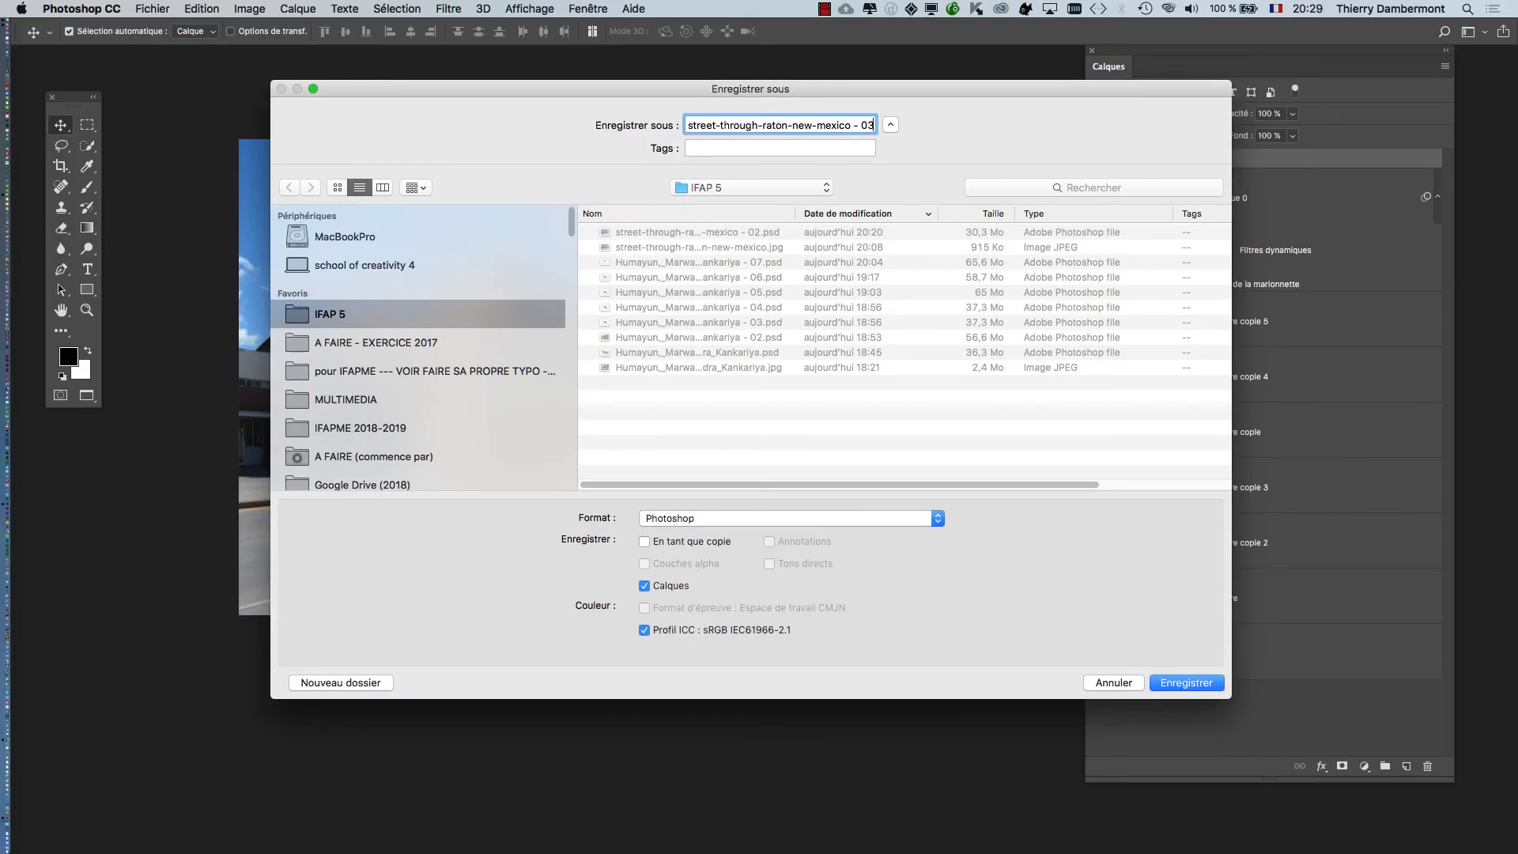
{"action": "key", "text": "Return"}
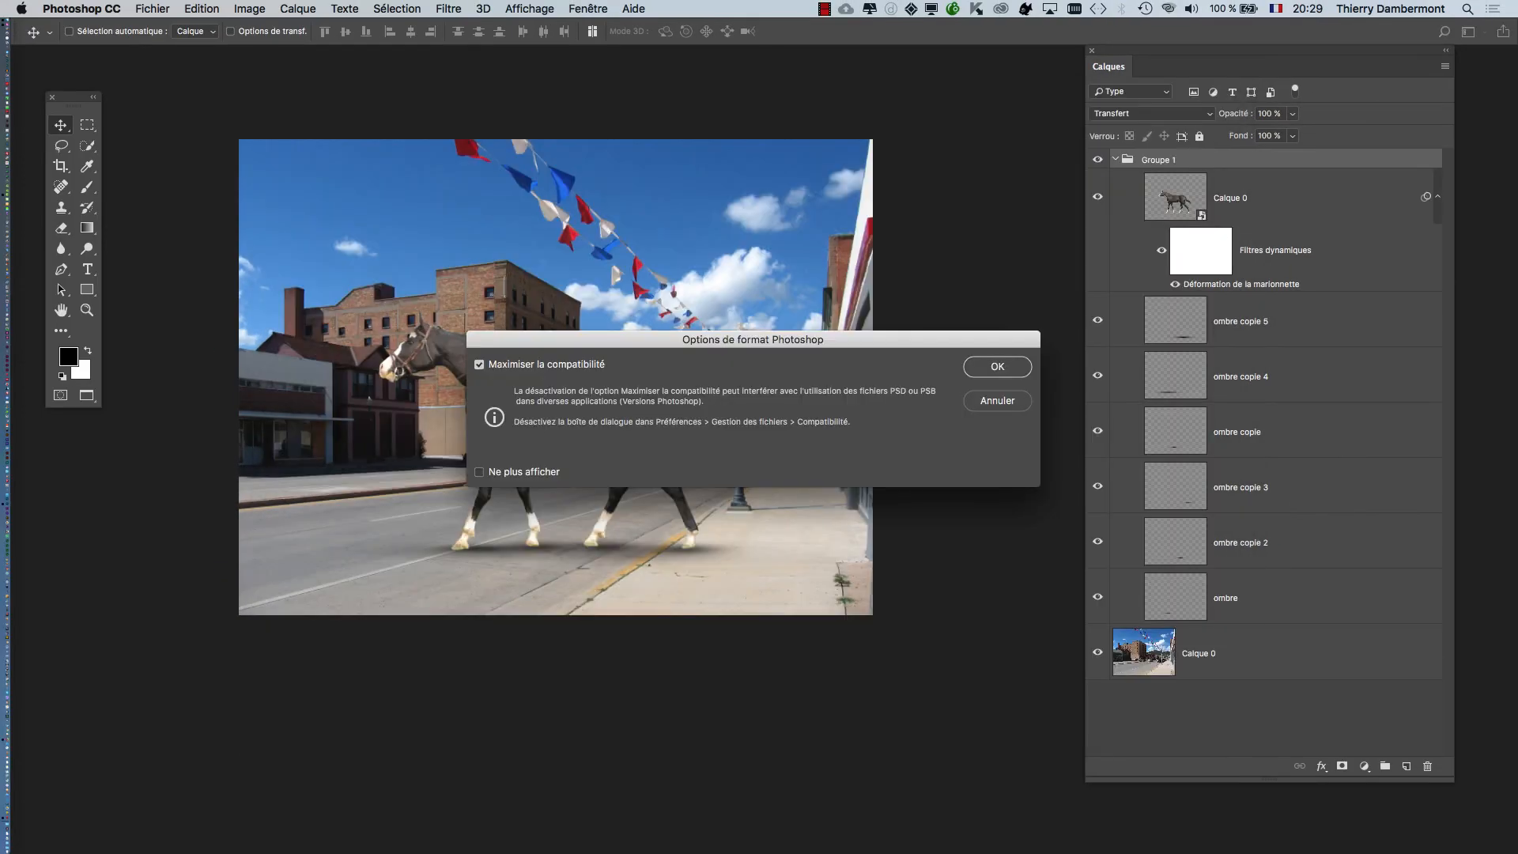